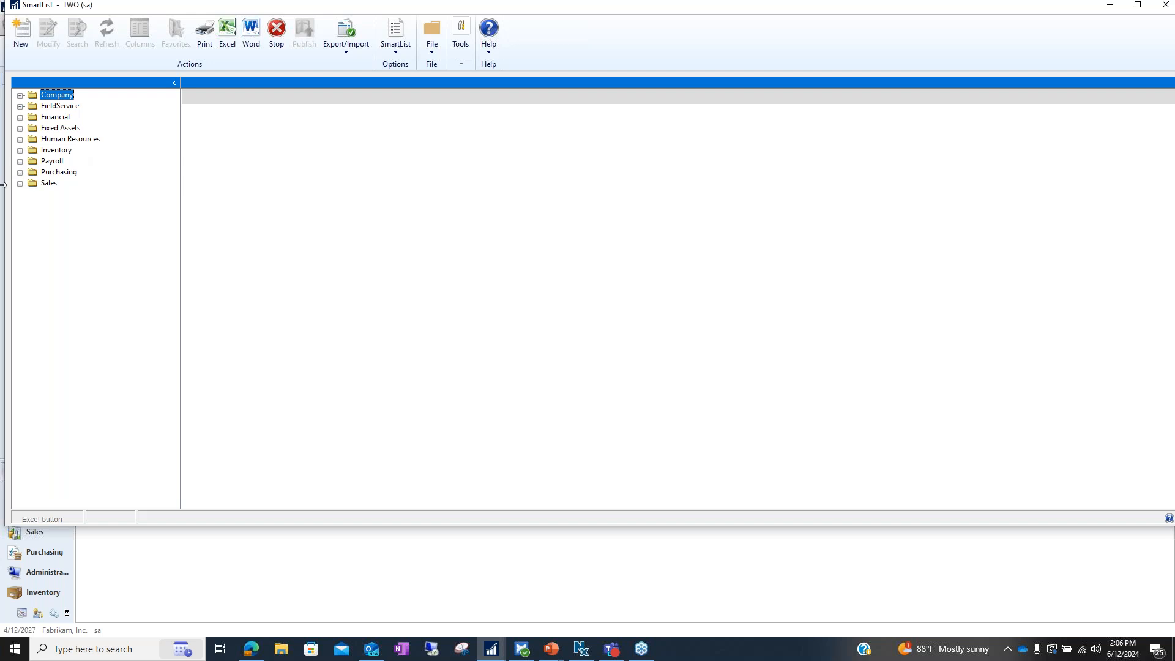
# Step: Open the Customer Balance list from the Customers folder of the Sales series
pyautogui.click(20, 183)
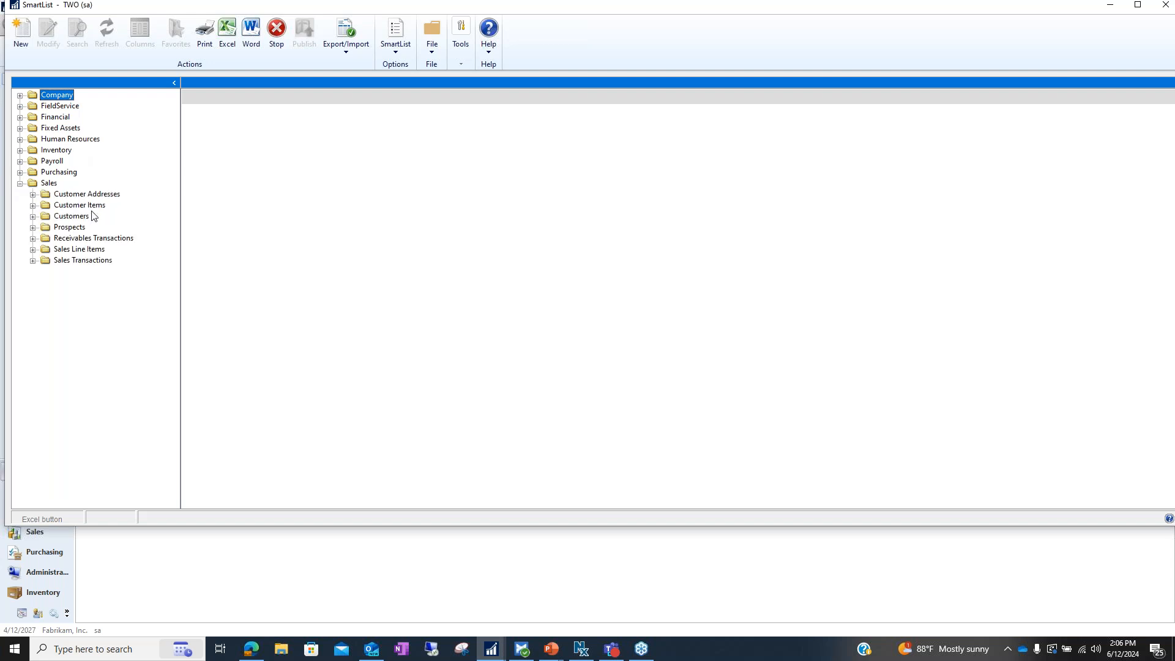
pyautogui.click(34, 217)
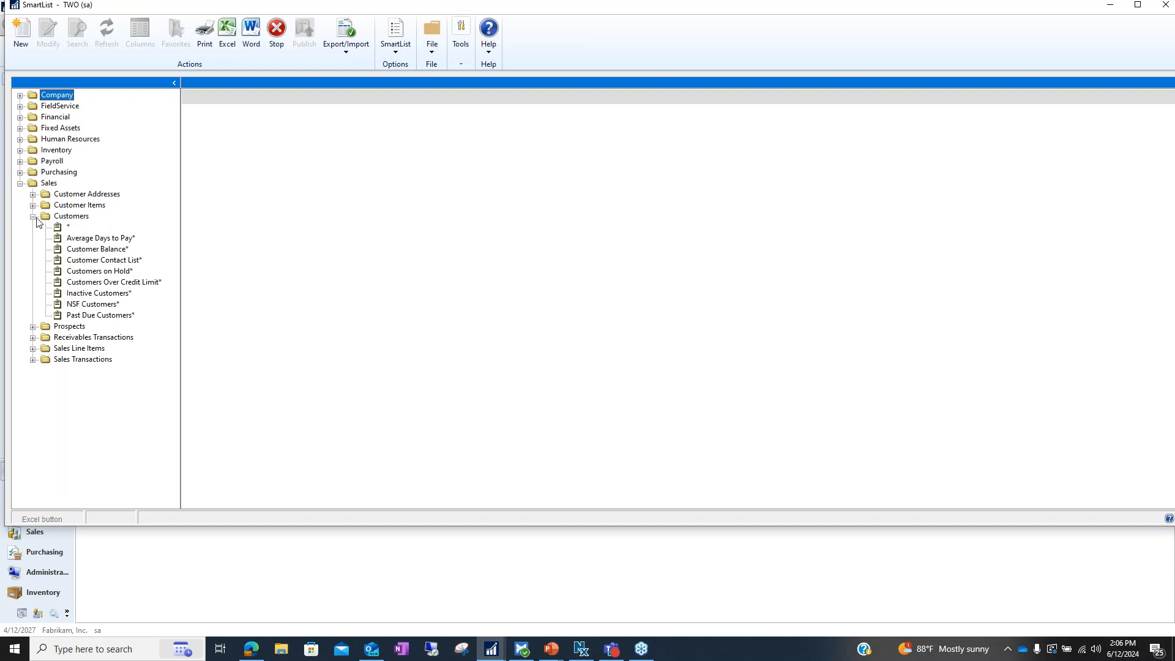
pyautogui.click(87, 251)
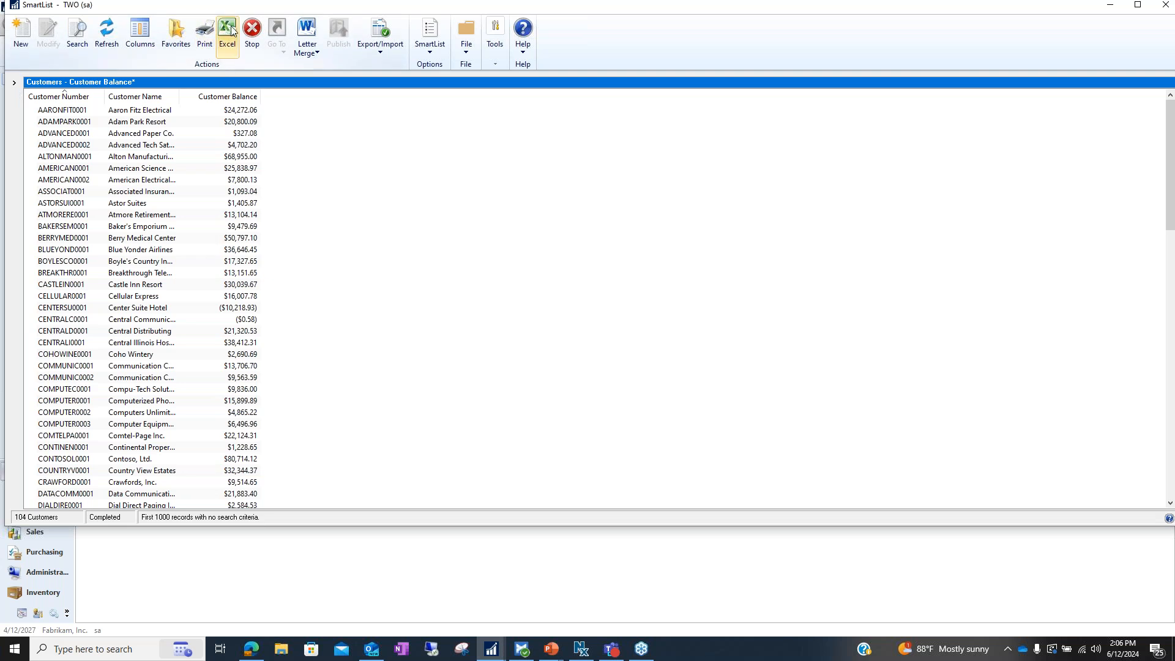
# Step: Add the six aging columns from 31 - 60 Days through 181 and Over, plus Last Payment Date, to the list's columns
pyautogui.click(150, 32)
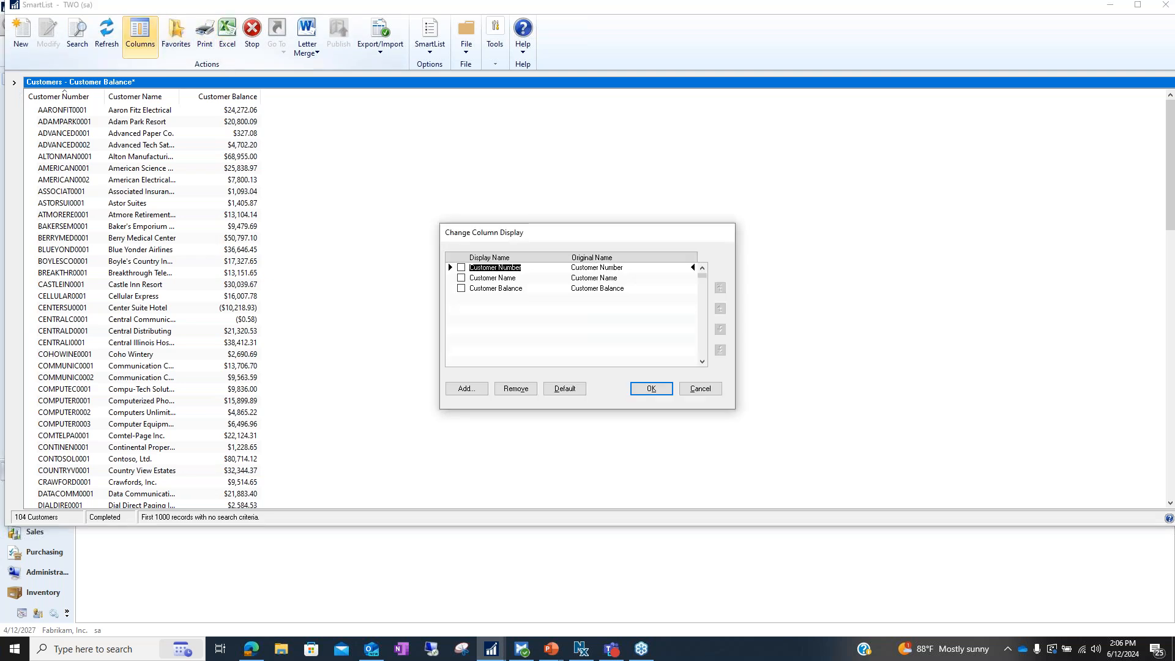
pyautogui.click(467, 389)
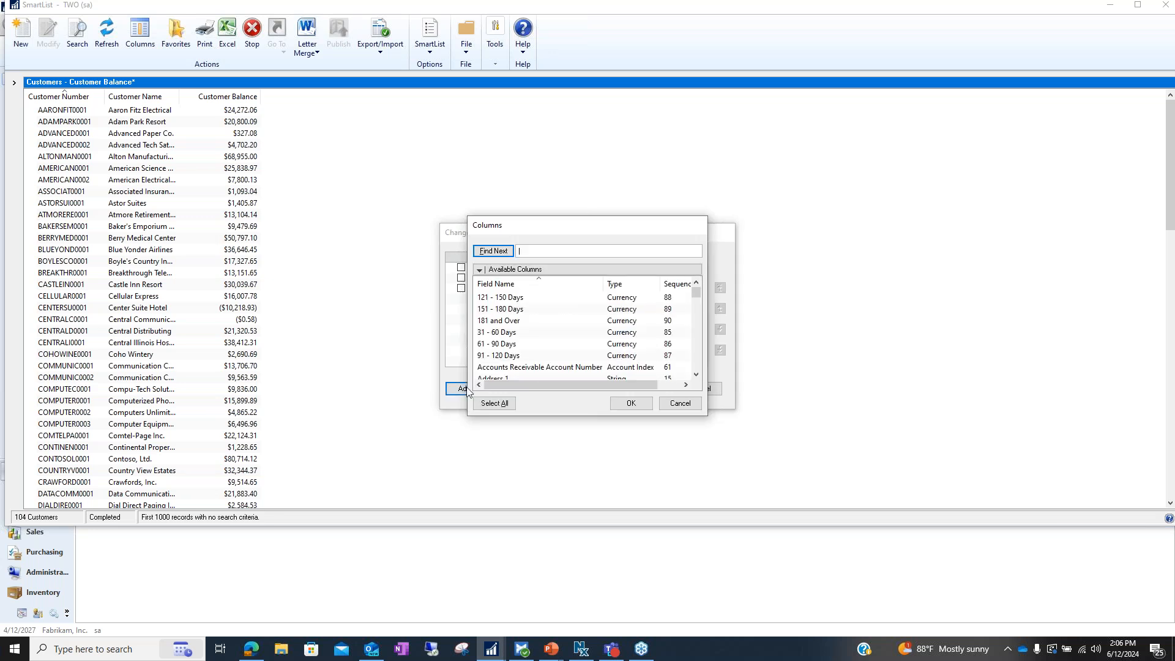
pyautogui.click(514, 298)
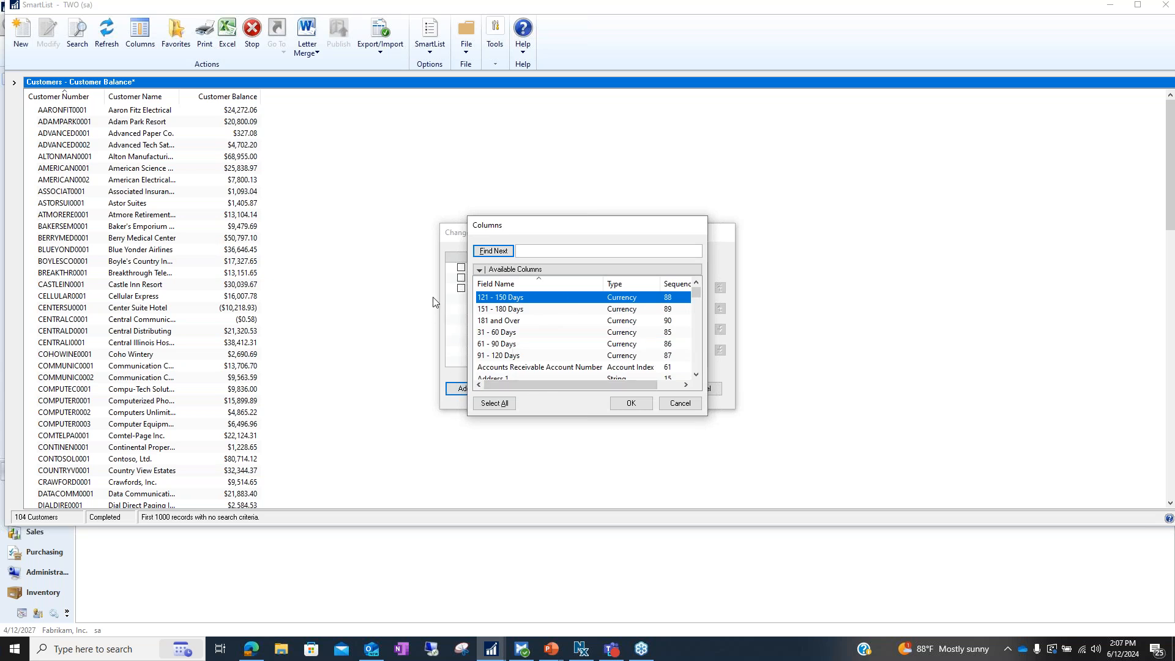
pyautogui.keyDown('shift'); pyautogui.click(505, 357); pyautogui.keyUp('shift')
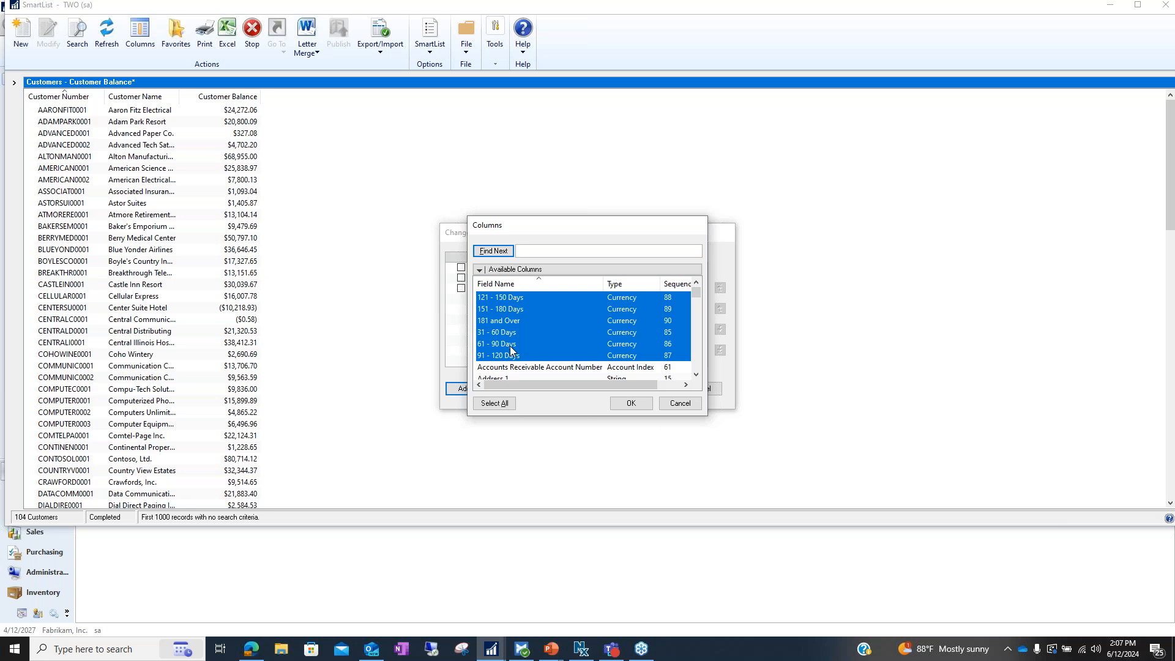
pyautogui.scroll(-8, 523, 332)
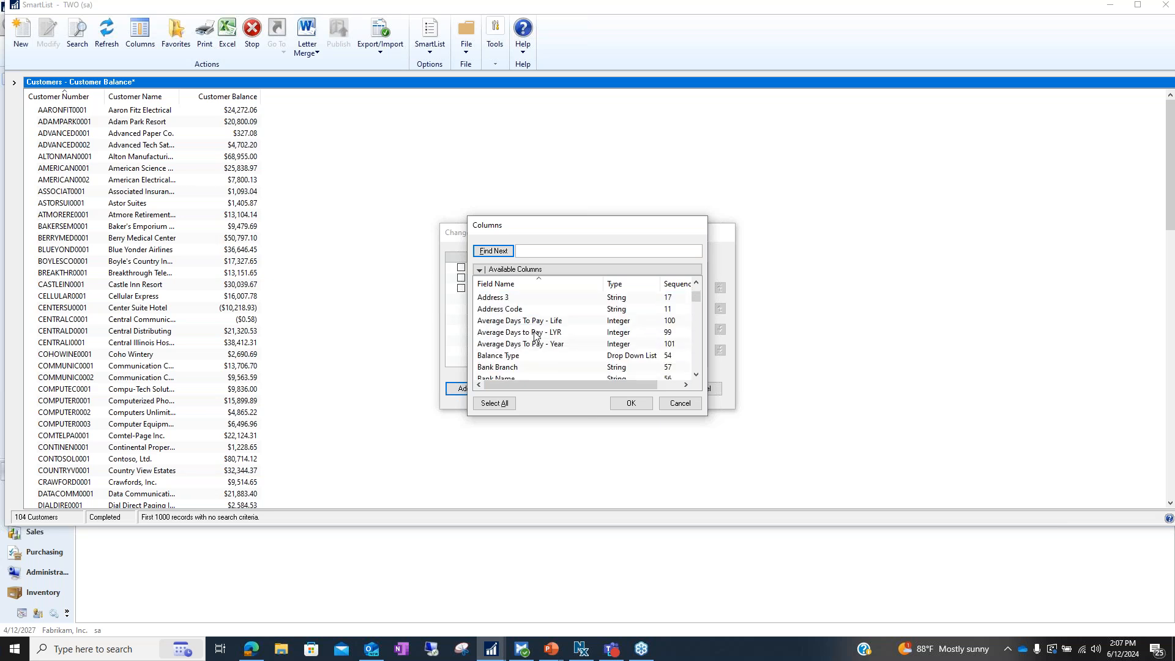
pyautogui.scroll(-6, 549, 327)
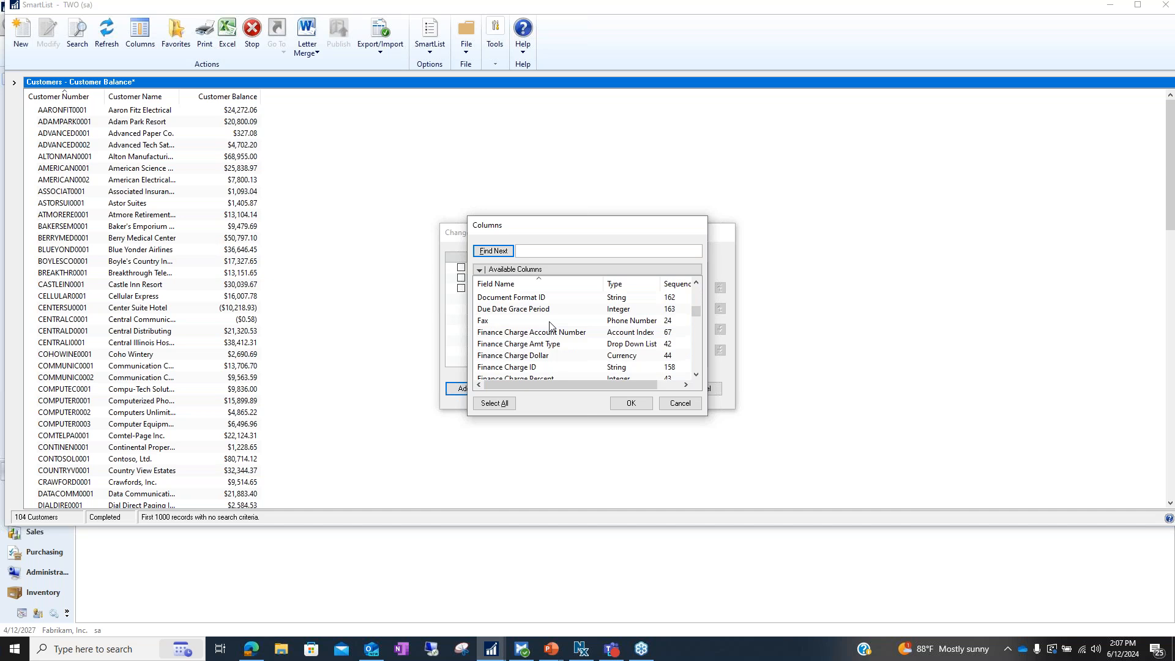
pyautogui.scroll(-3, 556, 329)
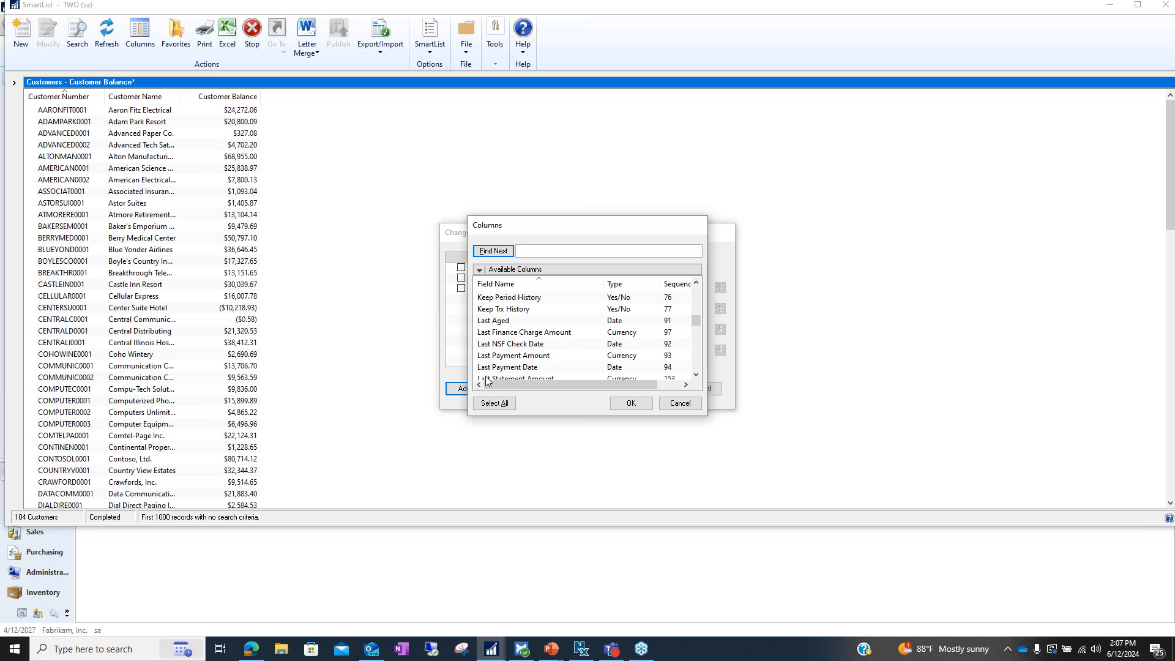
pyautogui.click(521, 367)
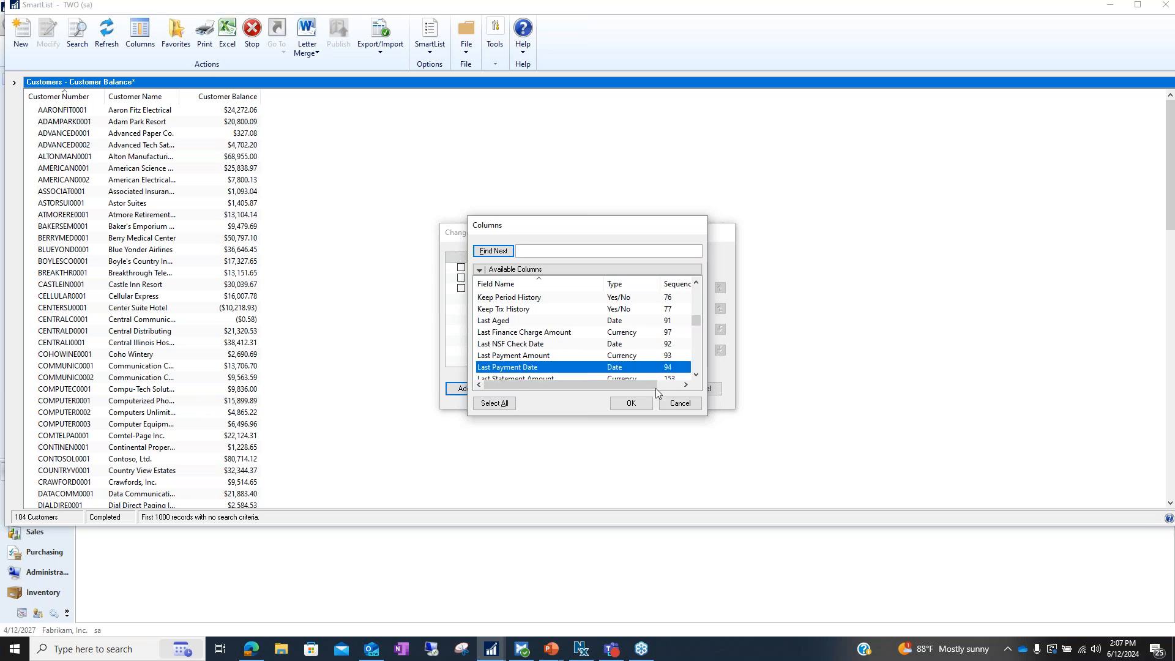
pyautogui.click(632, 404)
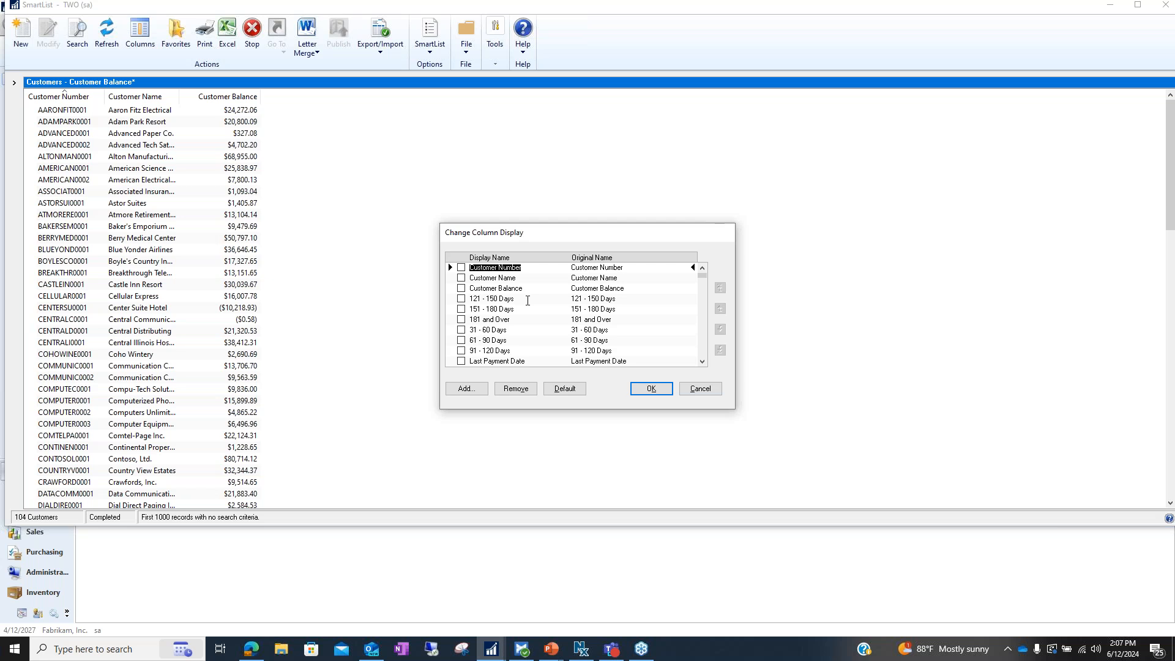
# Step: Move the 121 - 150 Days, 151 - 180 Days and 181 and Over columns below 91 - 120 Days and apply the column layout
pyautogui.click(461, 298)
pyautogui.click(461, 309)
pyautogui.click(461, 319)
pyautogui.click(721, 331)
pyautogui.click(720, 330)
pyautogui.click(720, 331)
pyautogui.click(721, 331)
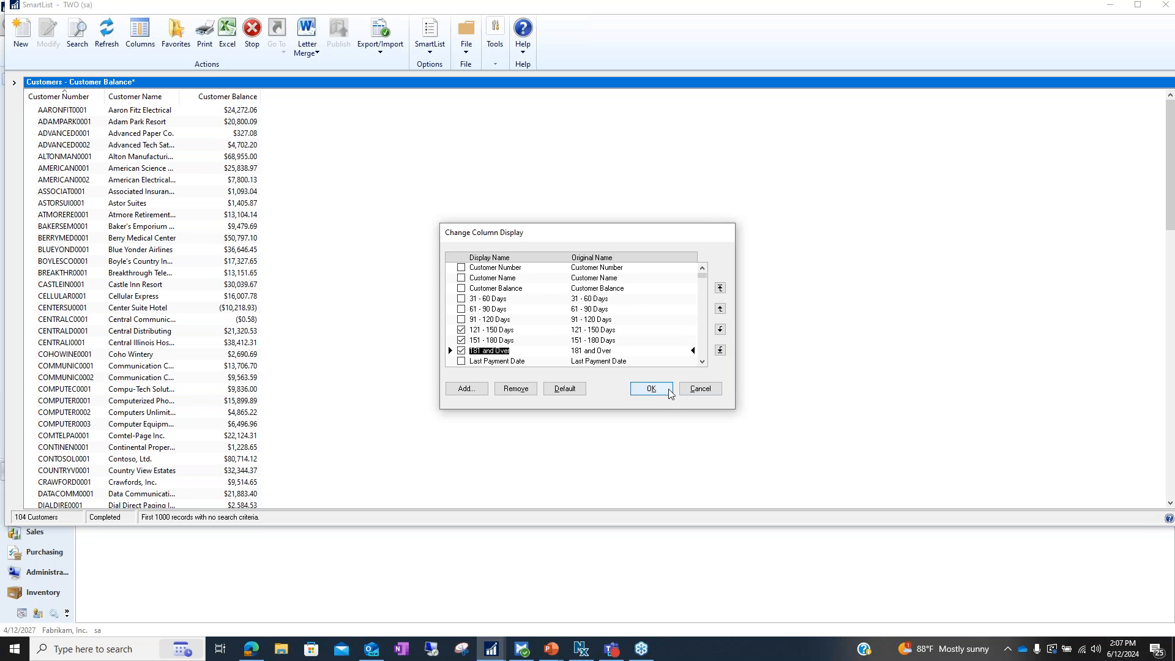
pyautogui.click(652, 389)
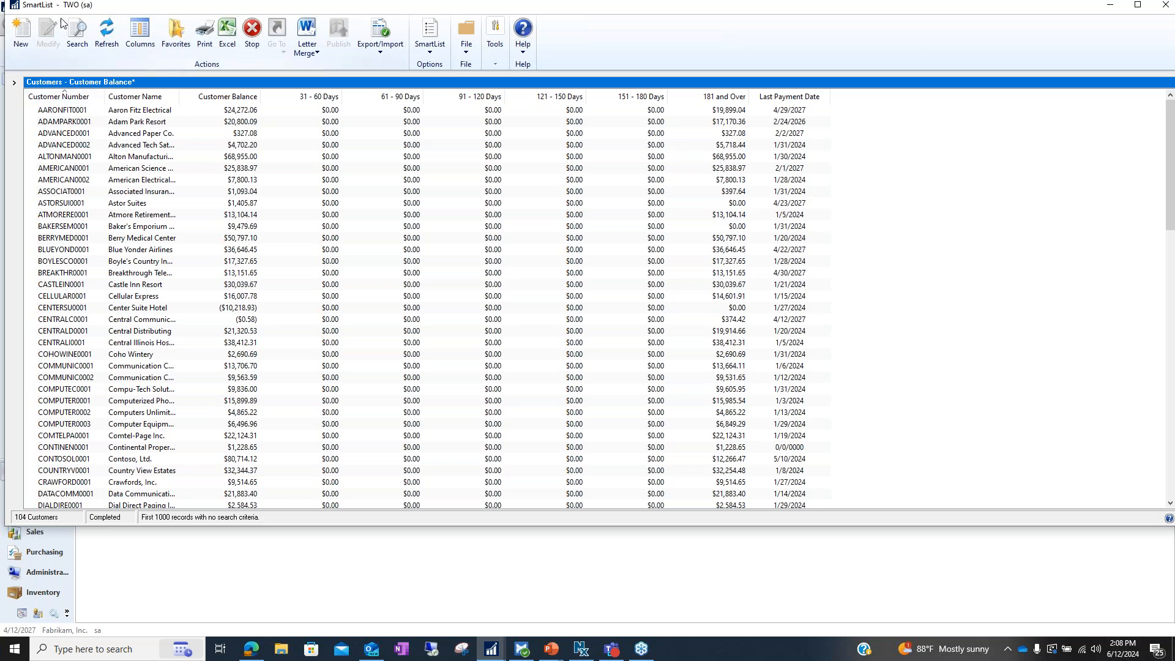
# Step: Filter the customers with a search definition where 181 and Over is greater than 0
pyautogui.click(76, 41)
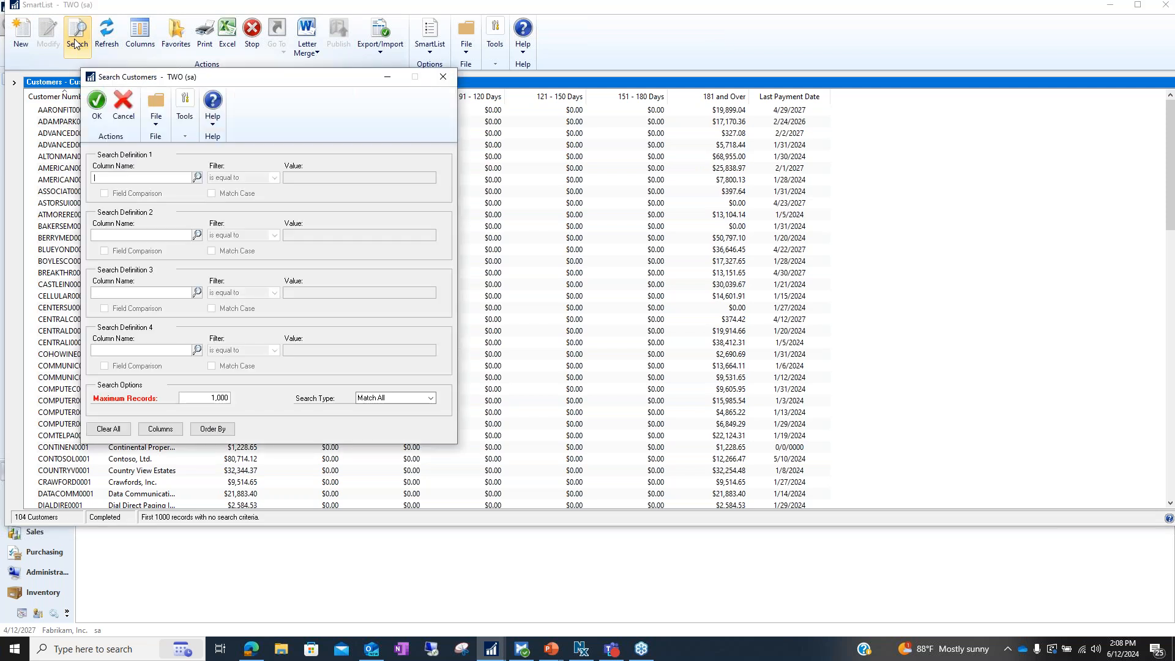
pyautogui.click(196, 178)
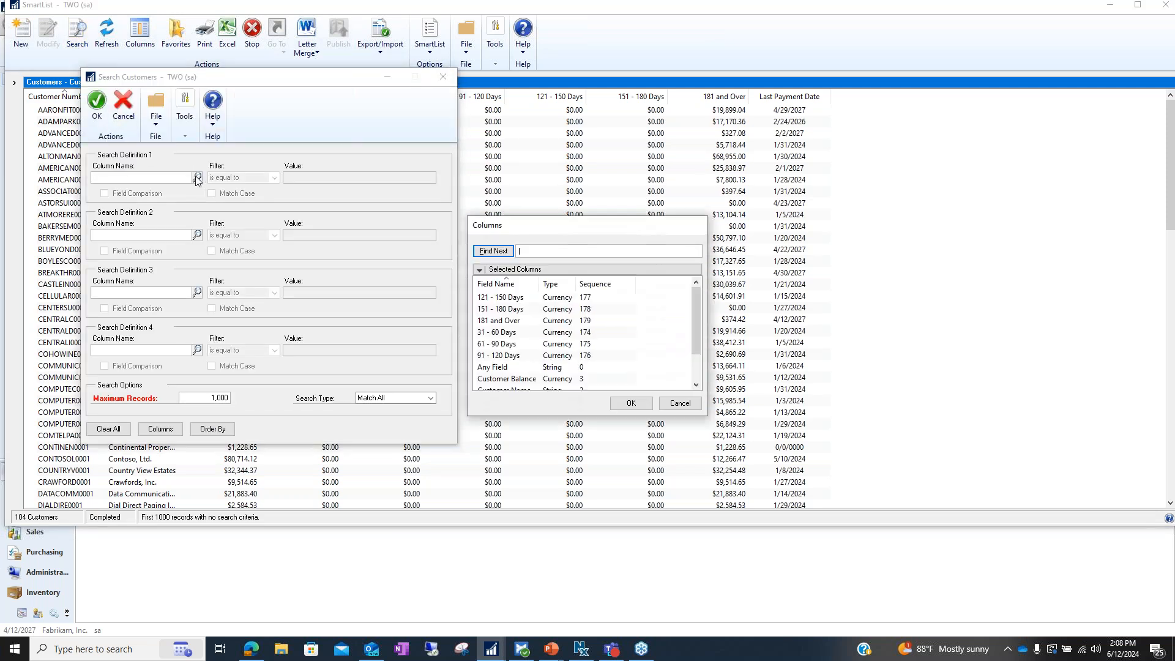
pyautogui.click(500, 323)
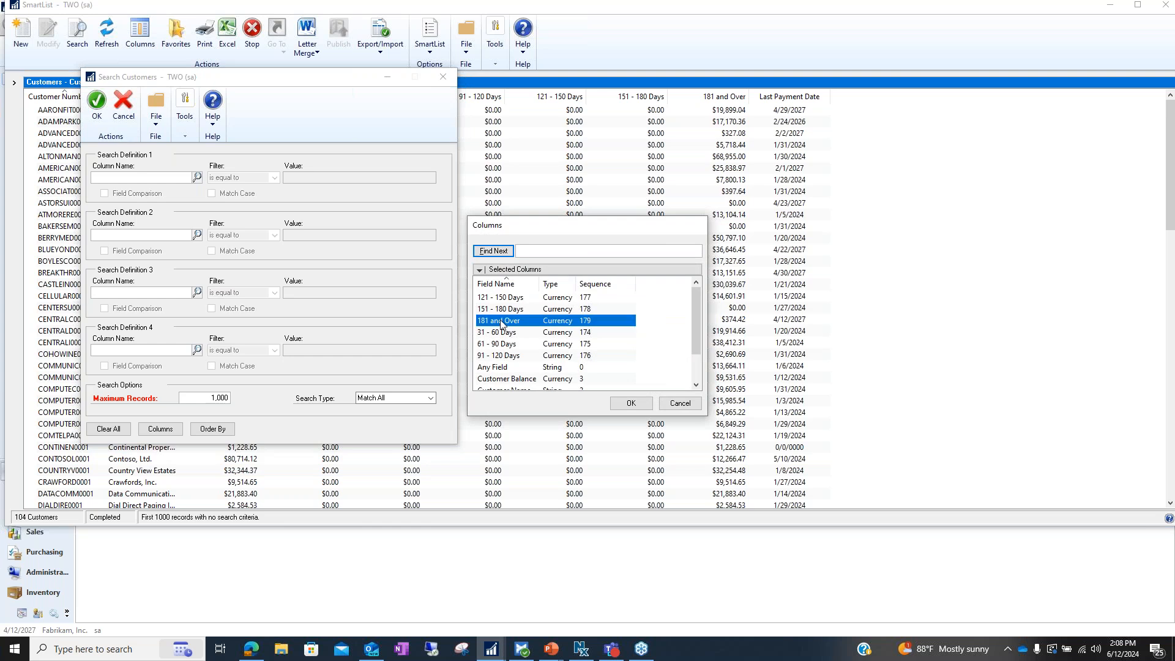
pyautogui.click(640, 407)
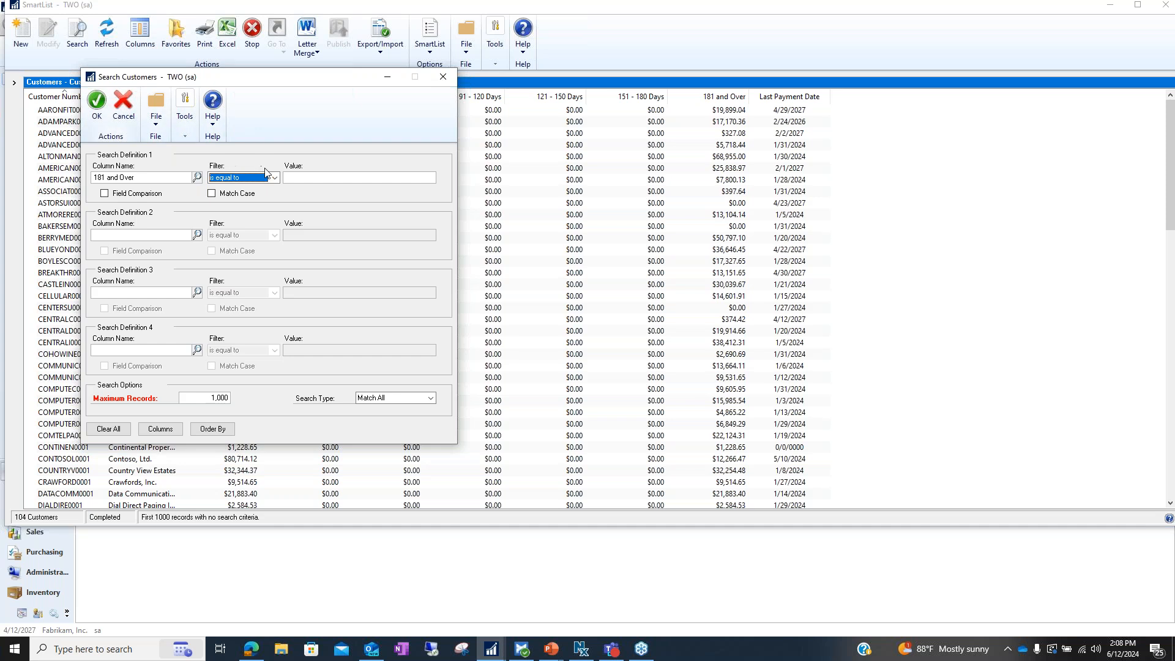
pyautogui.click(275, 178)
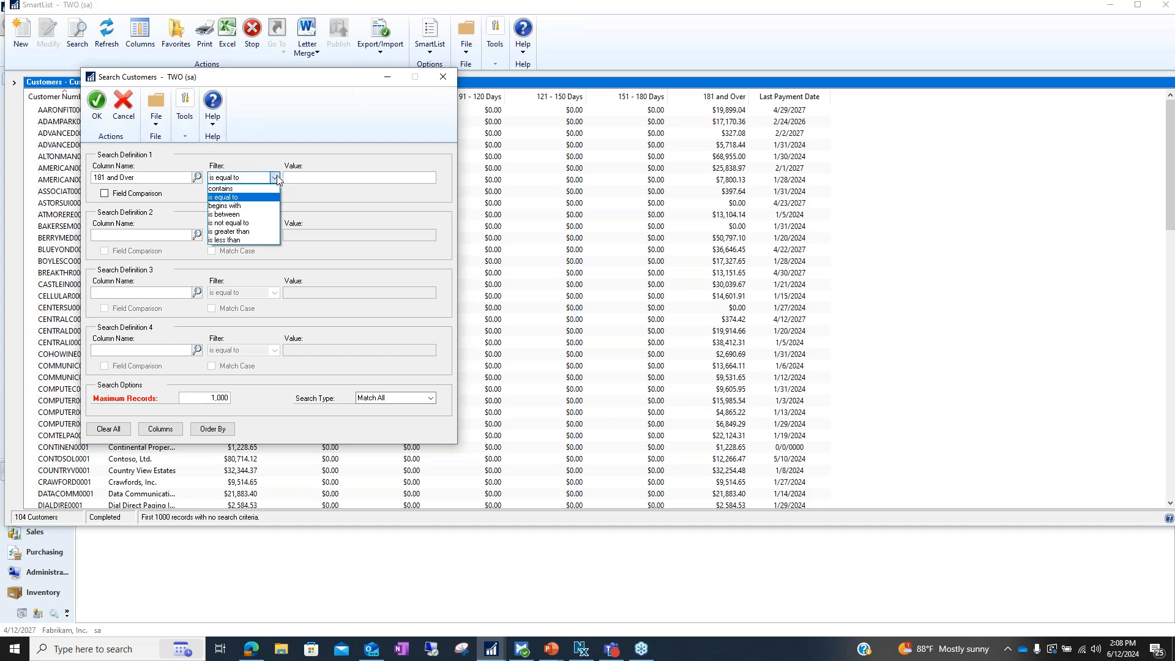
pyautogui.click(264, 232)
pyautogui.click(364, 179)
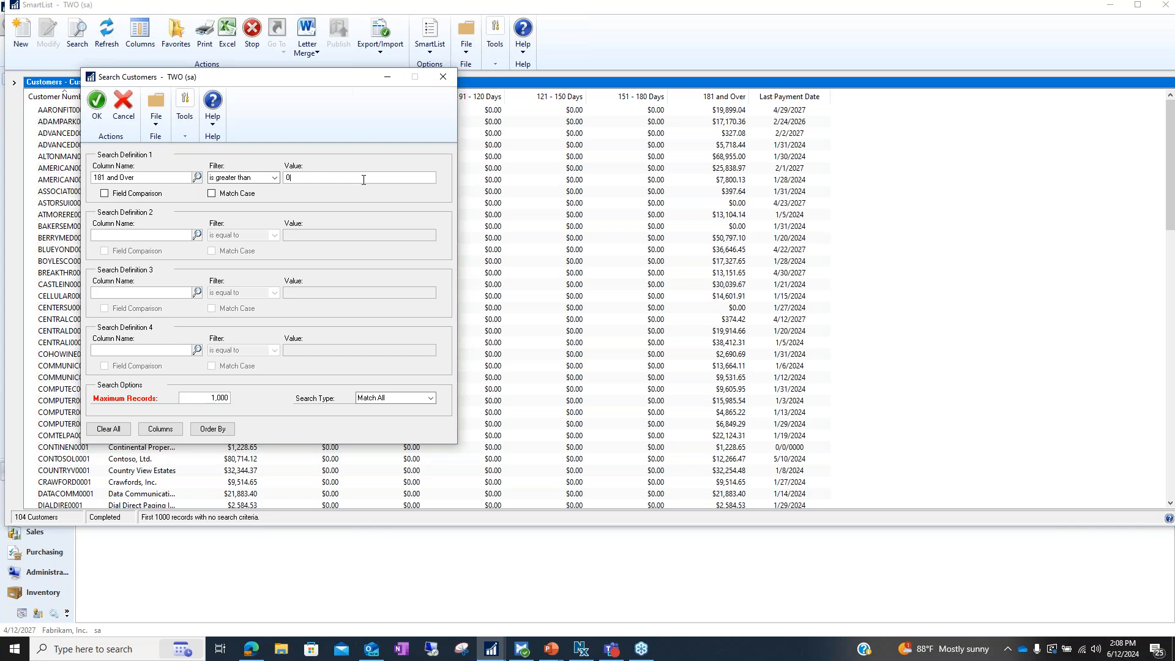
pyautogui.click(99, 100)
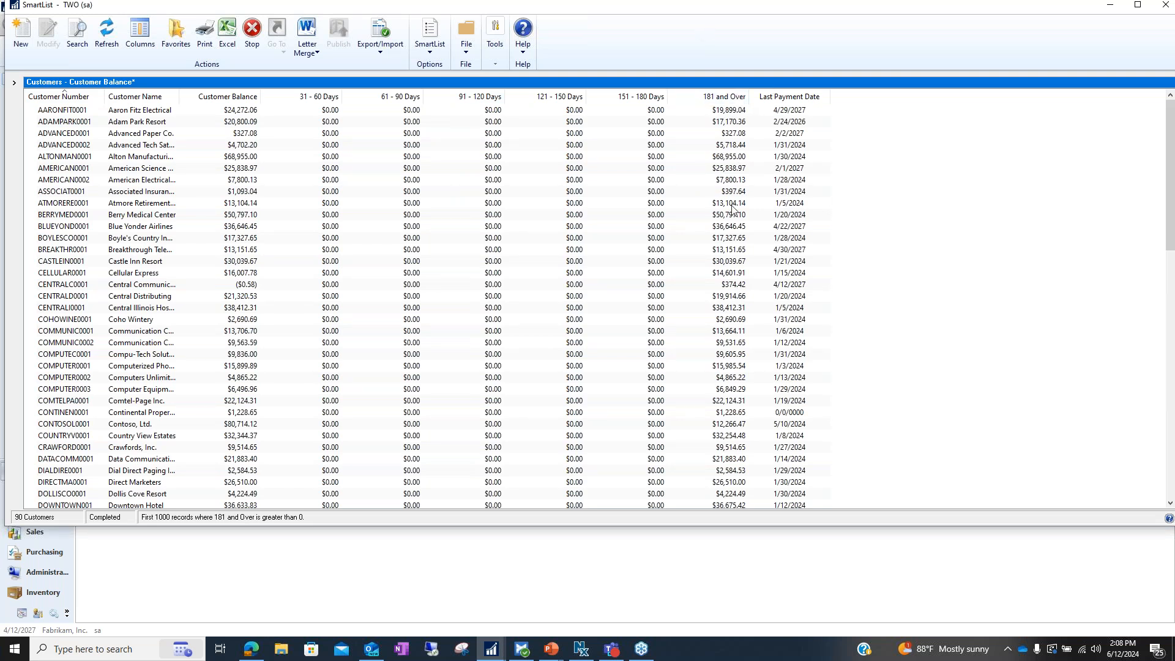
# Step: Find Snelling Communications in the filtered list and view its customer maintenance record, closing it without edits
pyautogui.scroll(-7, 768, 440)
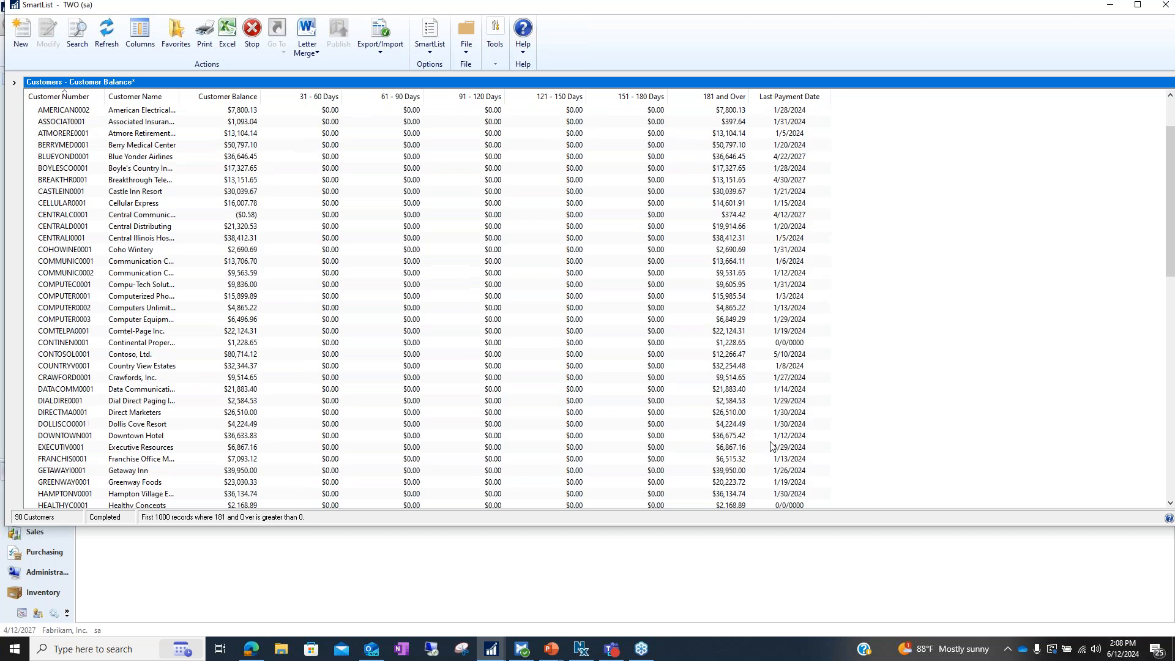
pyautogui.scroll(-7, 723, 236)
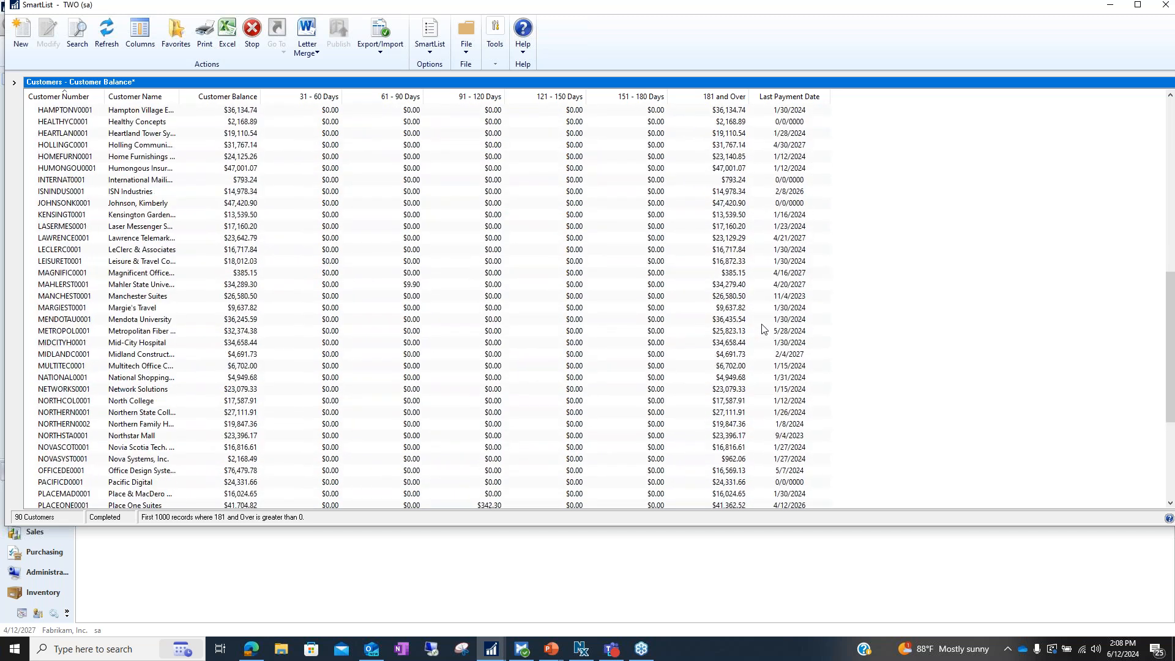
pyautogui.scroll(-5, 520, 459)
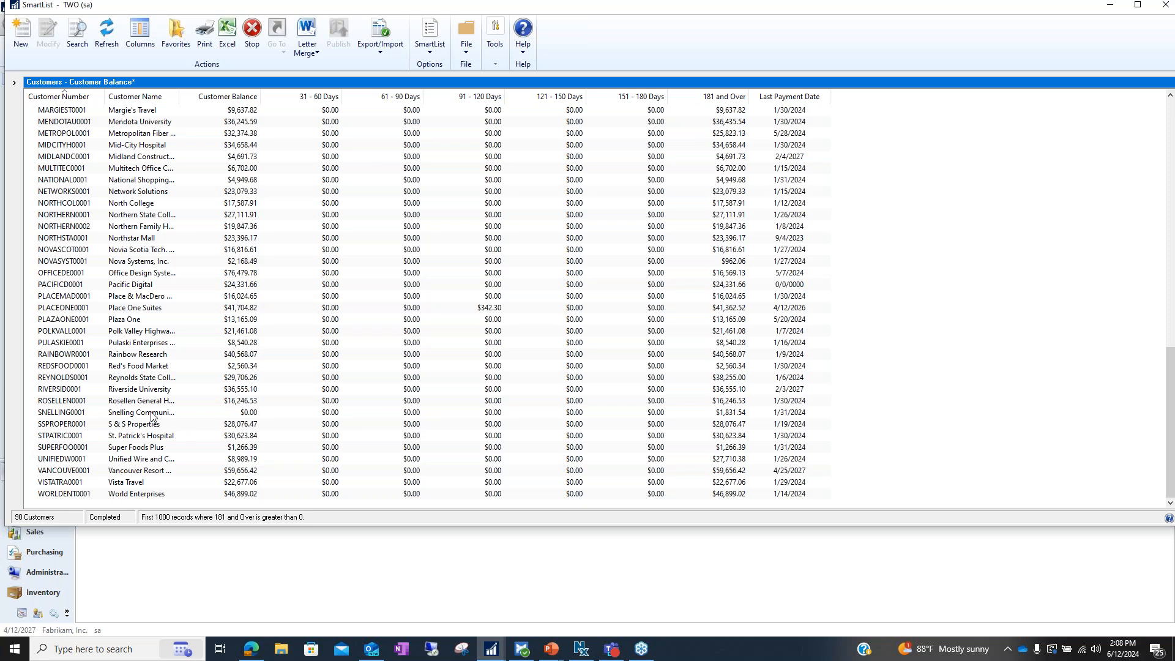
pyautogui.click(152, 414)
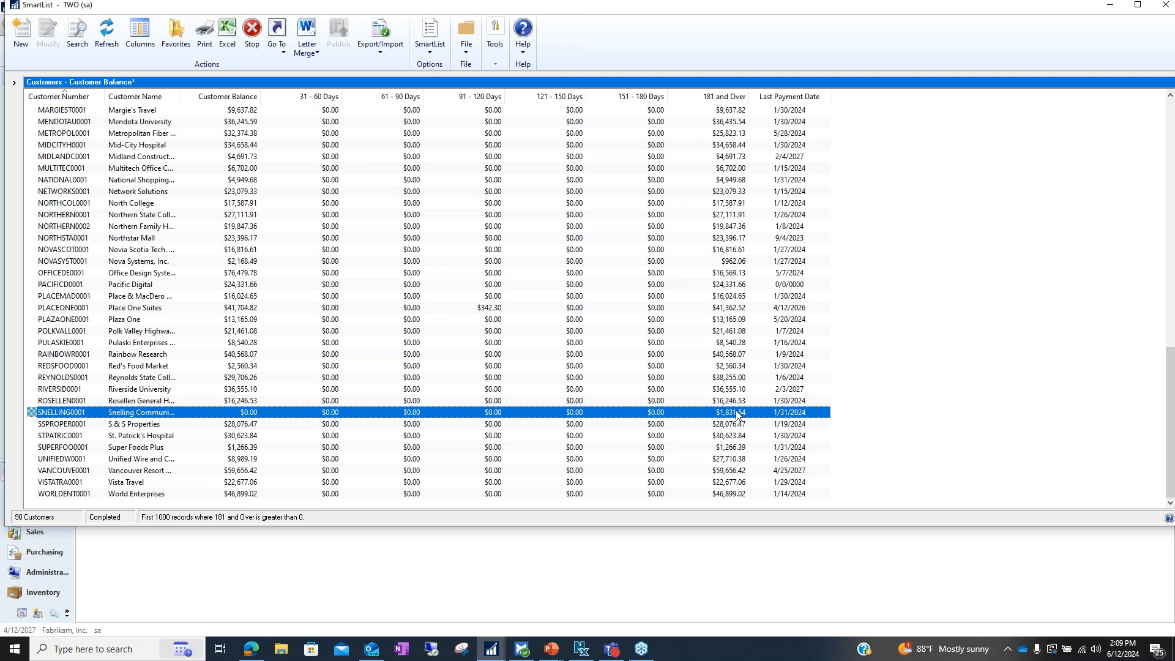
pyautogui.doubleClick(65, 416)
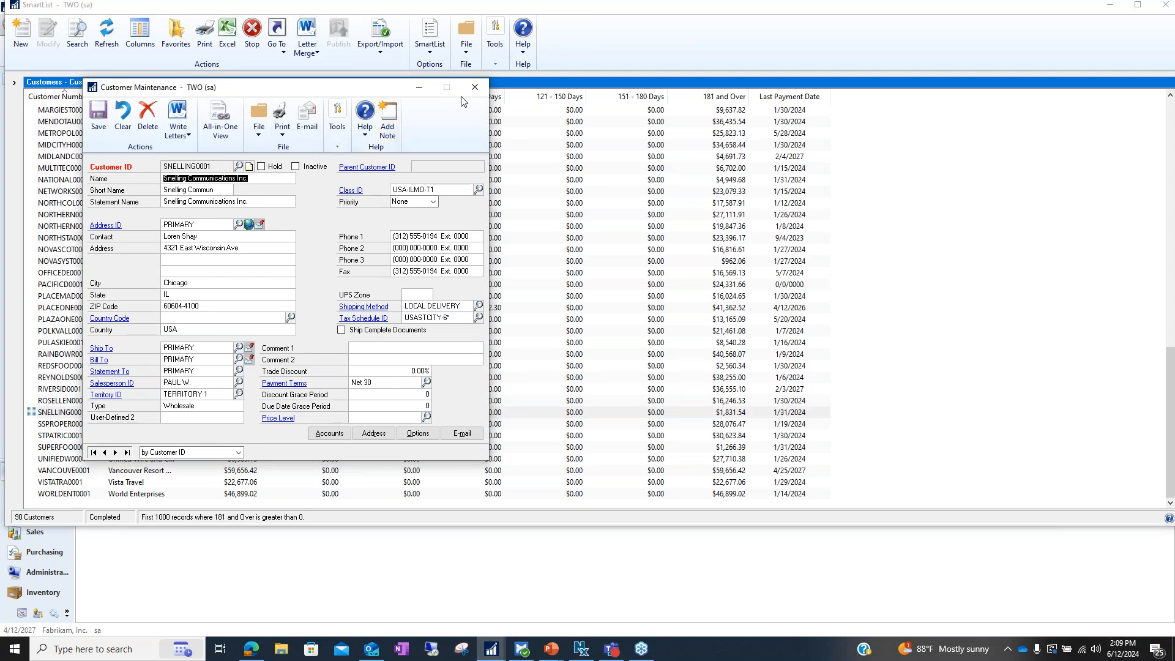
pyautogui.click(478, 88)
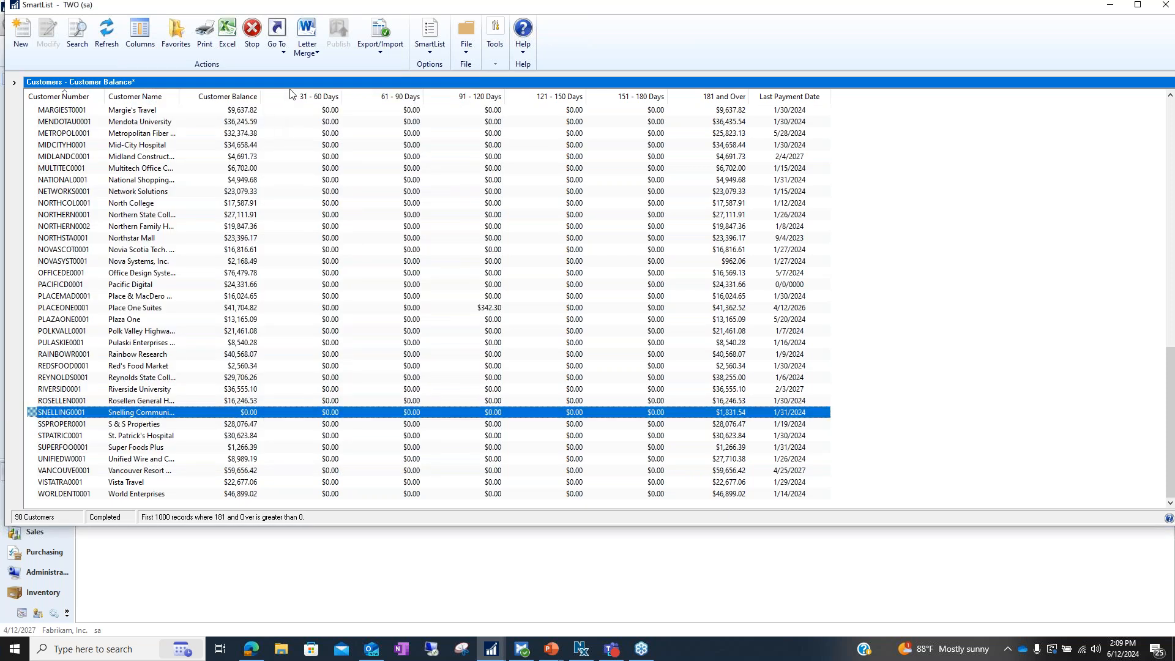
# Step: View the Customer Transaction Inquiry for Snelling Communications, examine its open credit memo line, and close the inquiry
pyautogui.click(282, 49)
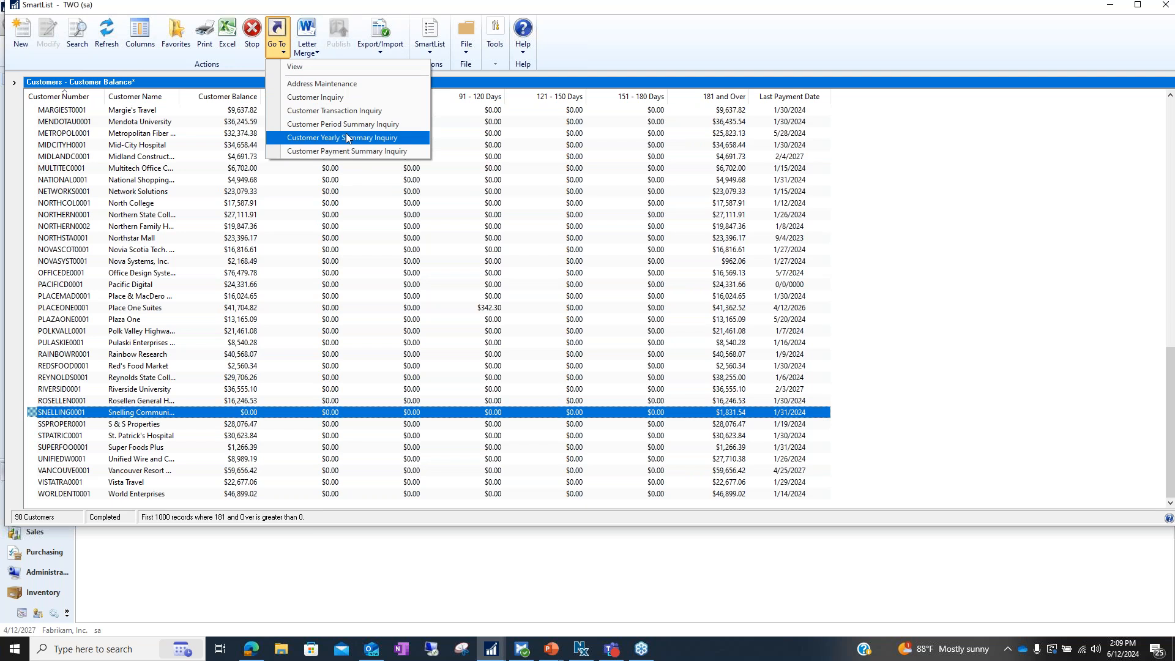
pyautogui.click(324, 113)
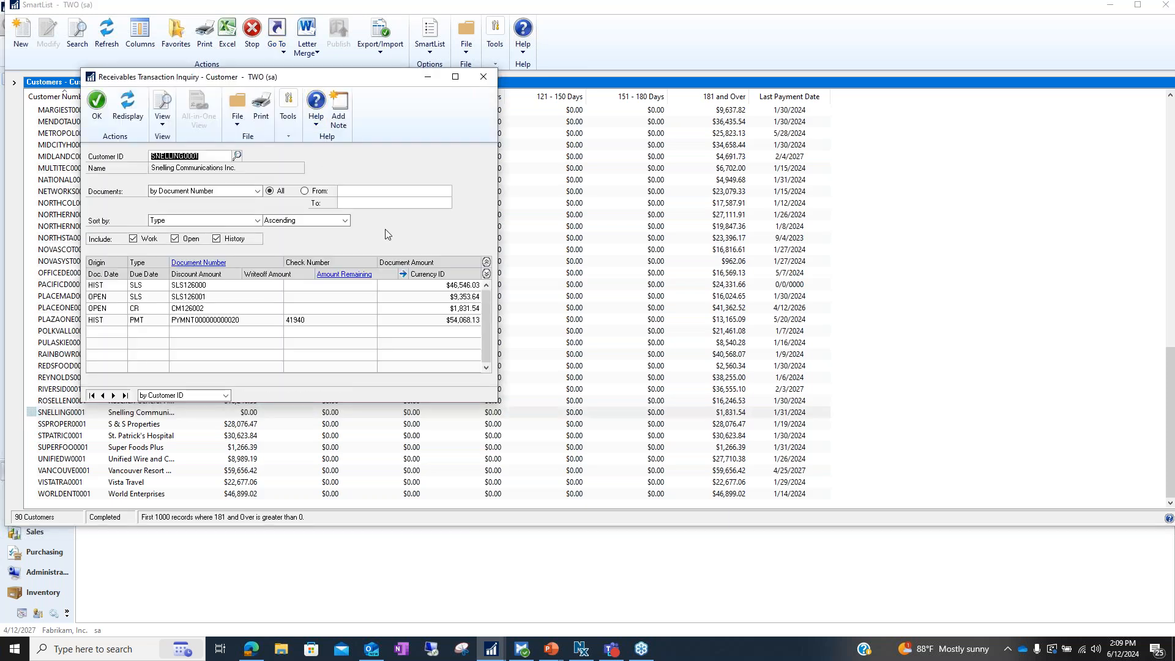
pyautogui.click(205, 309)
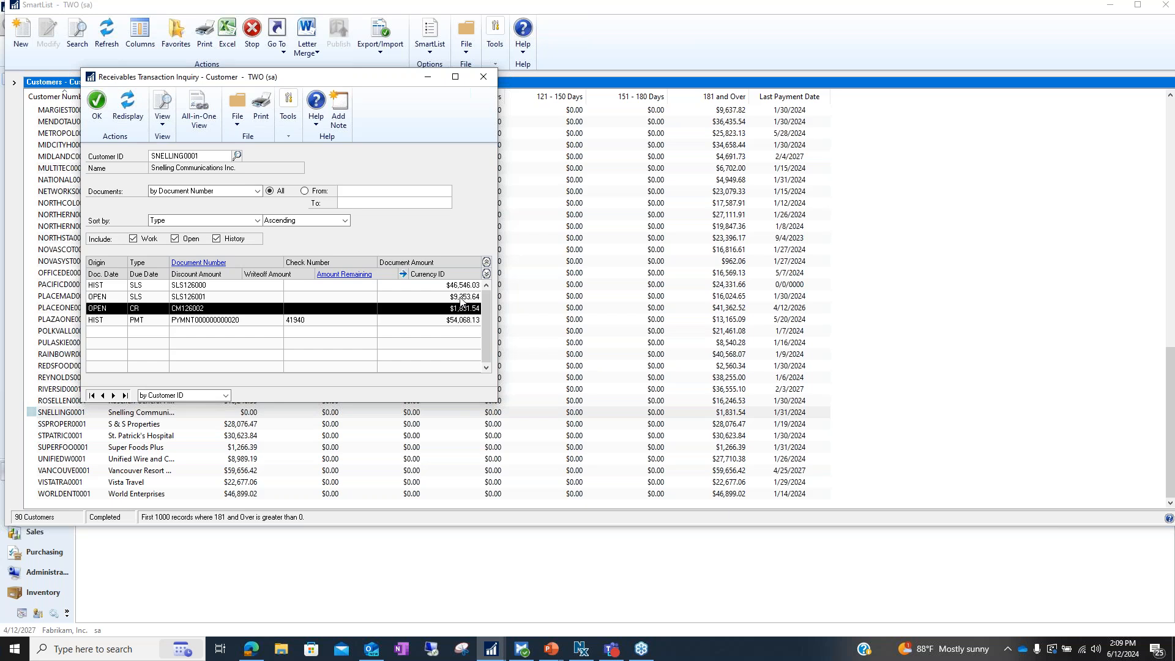
pyautogui.click(100, 111)
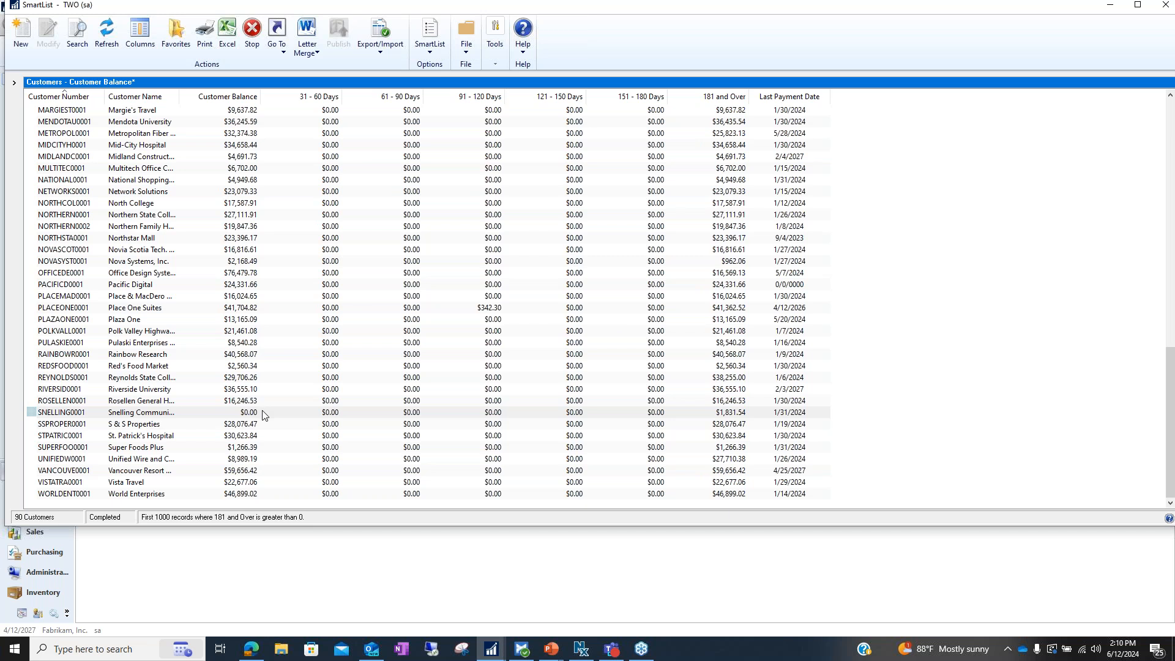
# Step: Add a second search definition to the customer search where Customer Balance is not equal to 0
pyautogui.click(75, 44)
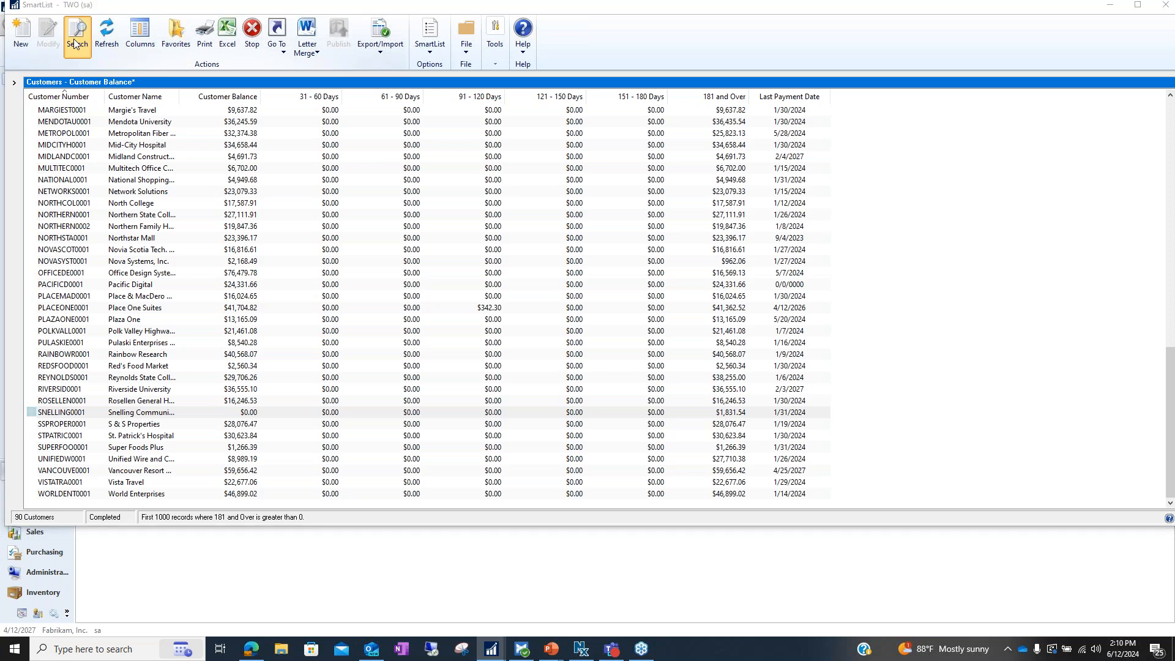
pyautogui.click(196, 235)
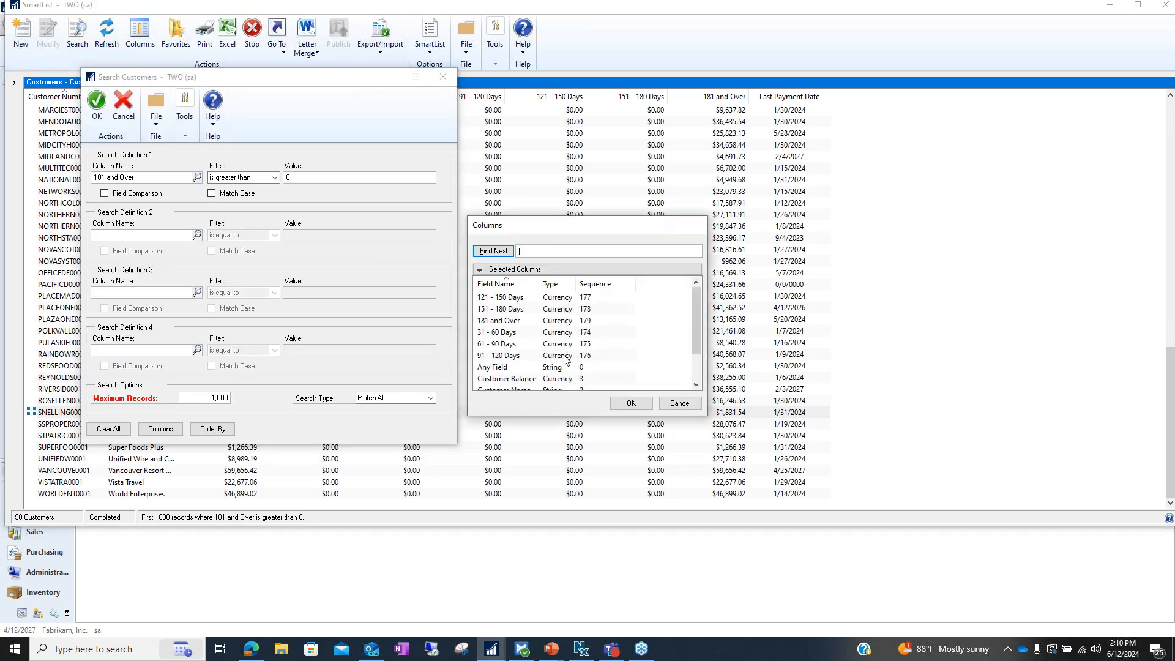
pyautogui.scroll(-1, 560, 359)
pyautogui.click(502, 344)
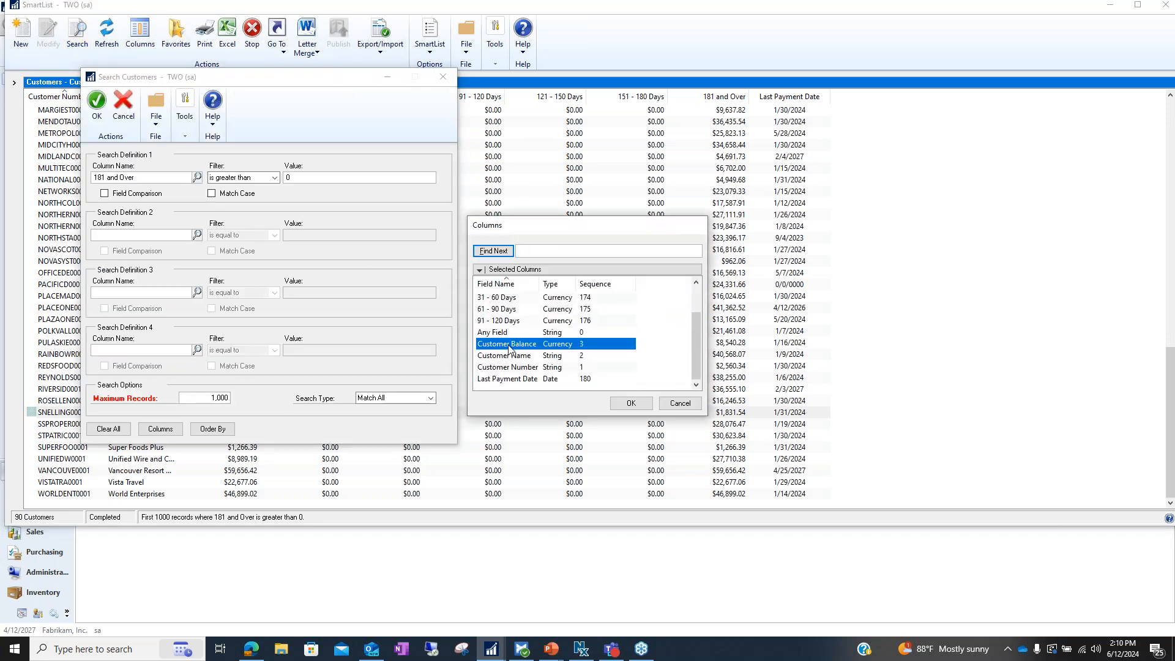
pyautogui.click(631, 403)
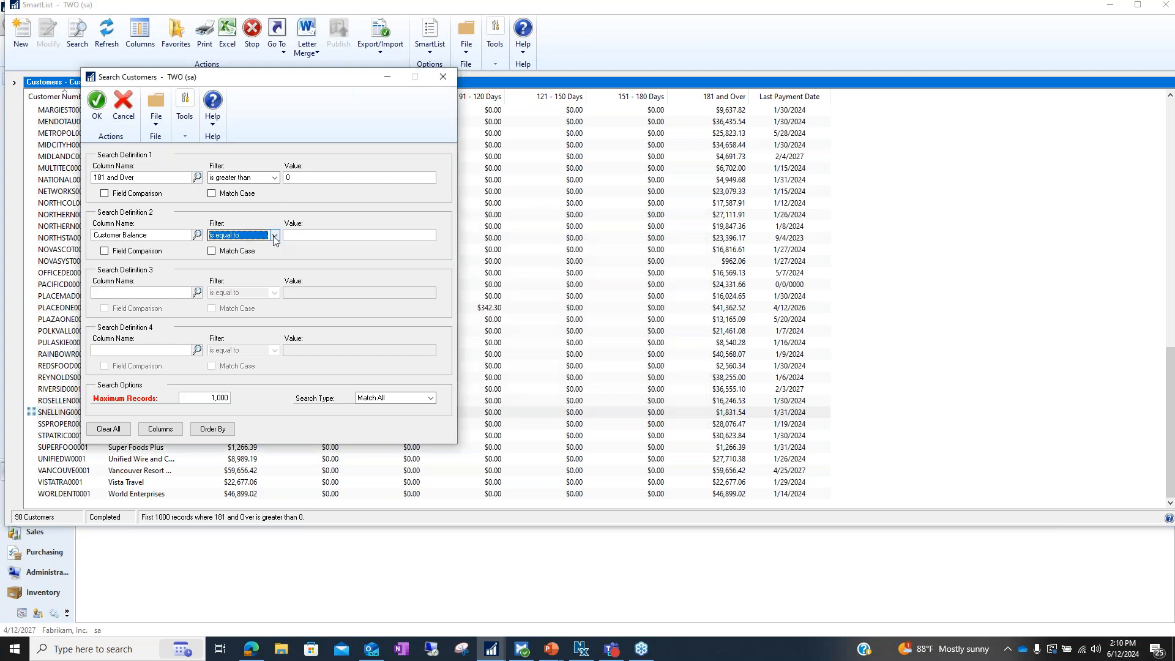
pyautogui.click(236, 236)
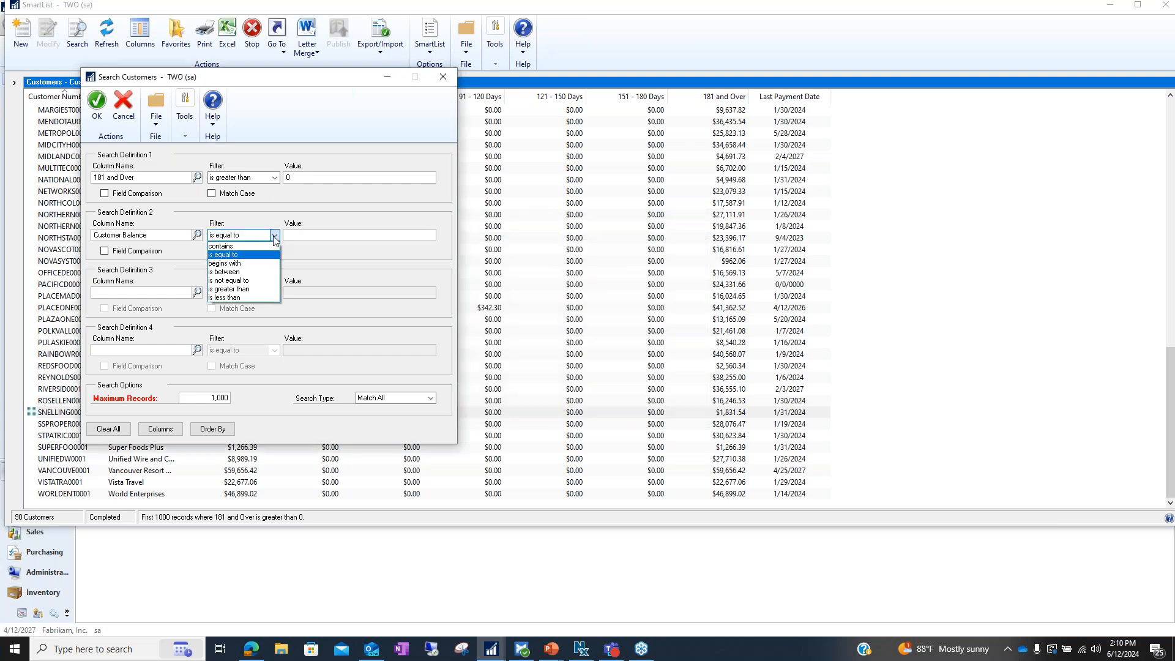
pyautogui.click(243, 281)
pyautogui.click(348, 234)
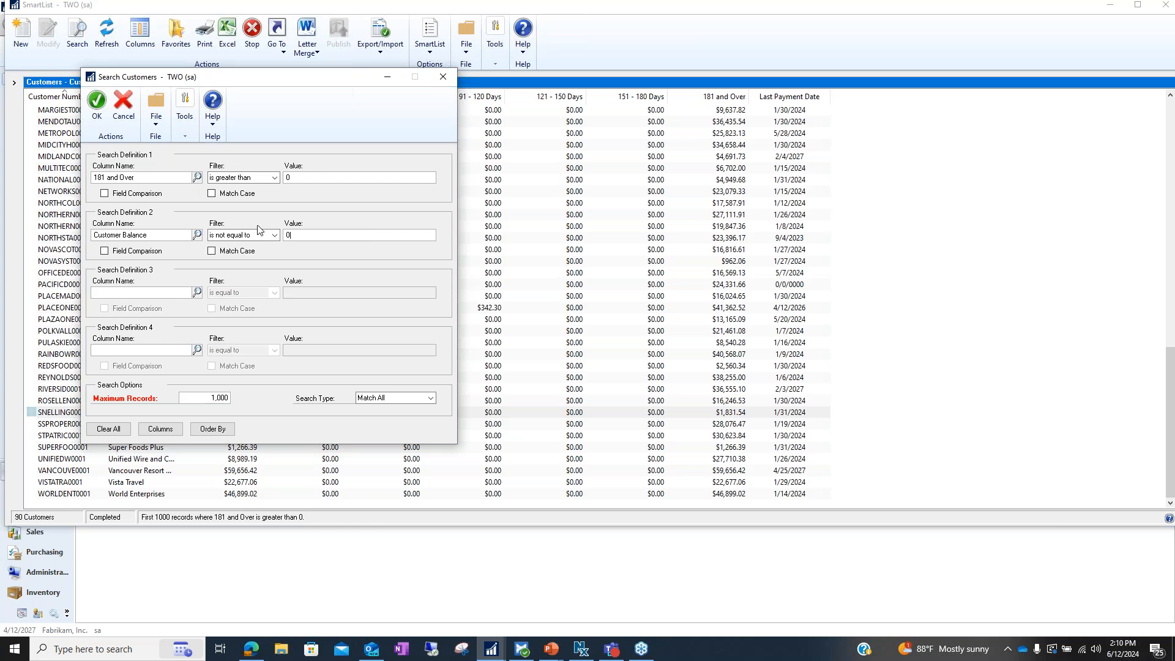
# Step: Add a third search definition where Last Payment Date is less than 5/1/2024
pyautogui.click(197, 293)
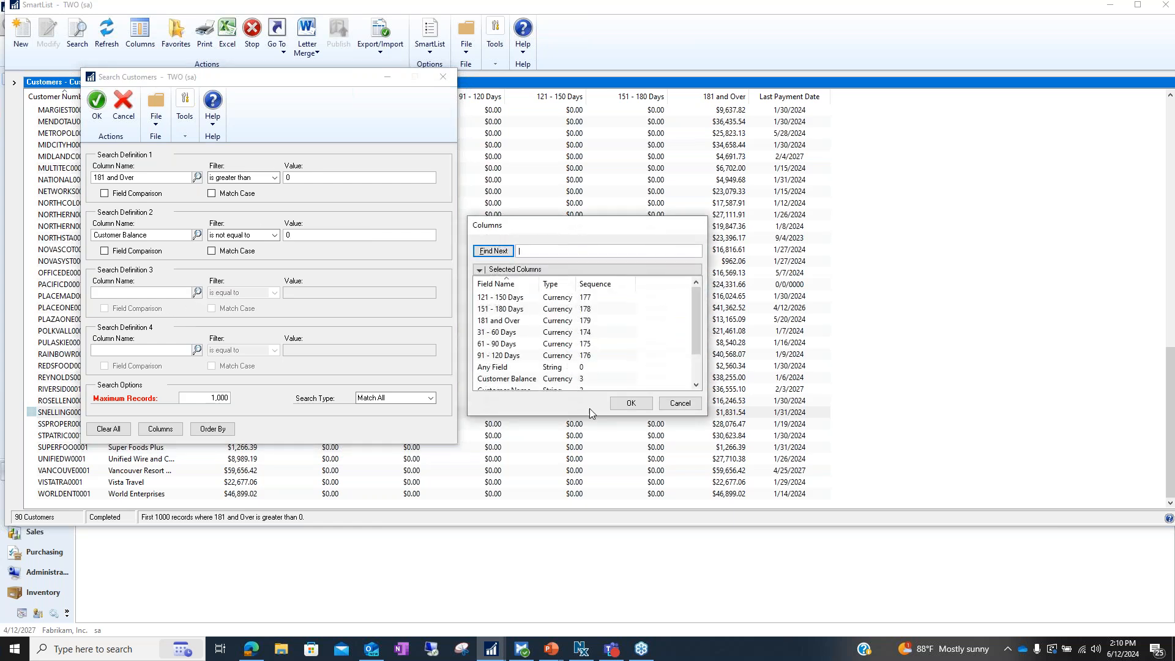
pyautogui.click(569, 348)
pyautogui.scroll(-1, 569, 348)
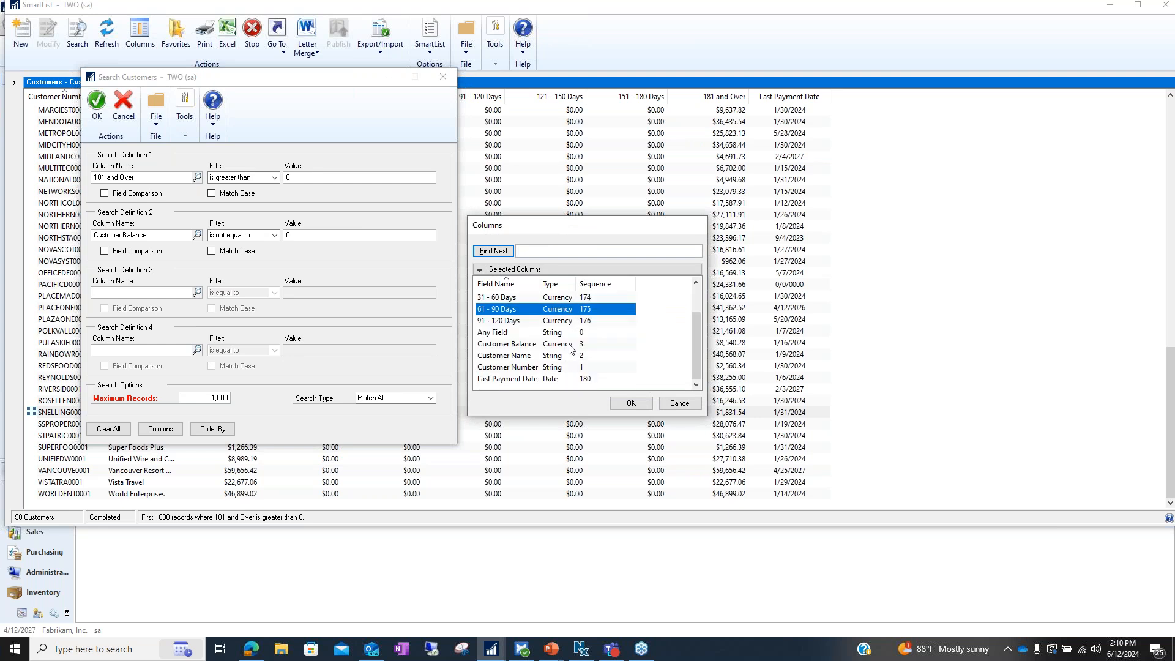
pyautogui.click(566, 378)
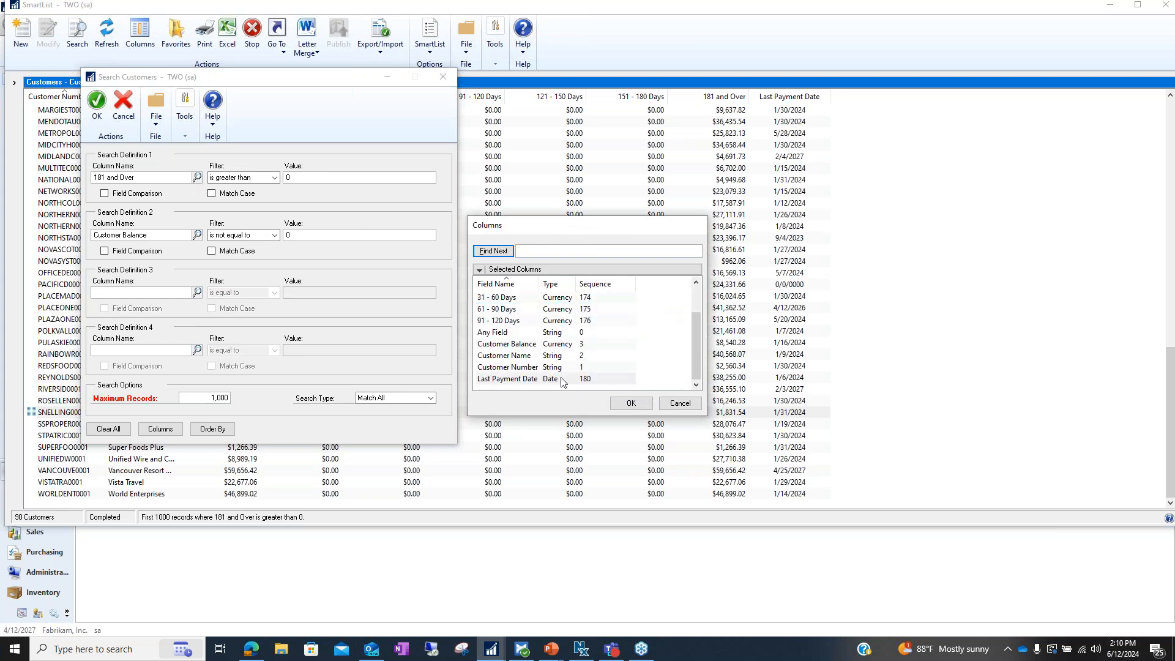
pyautogui.click(615, 405)
pyautogui.click(274, 293)
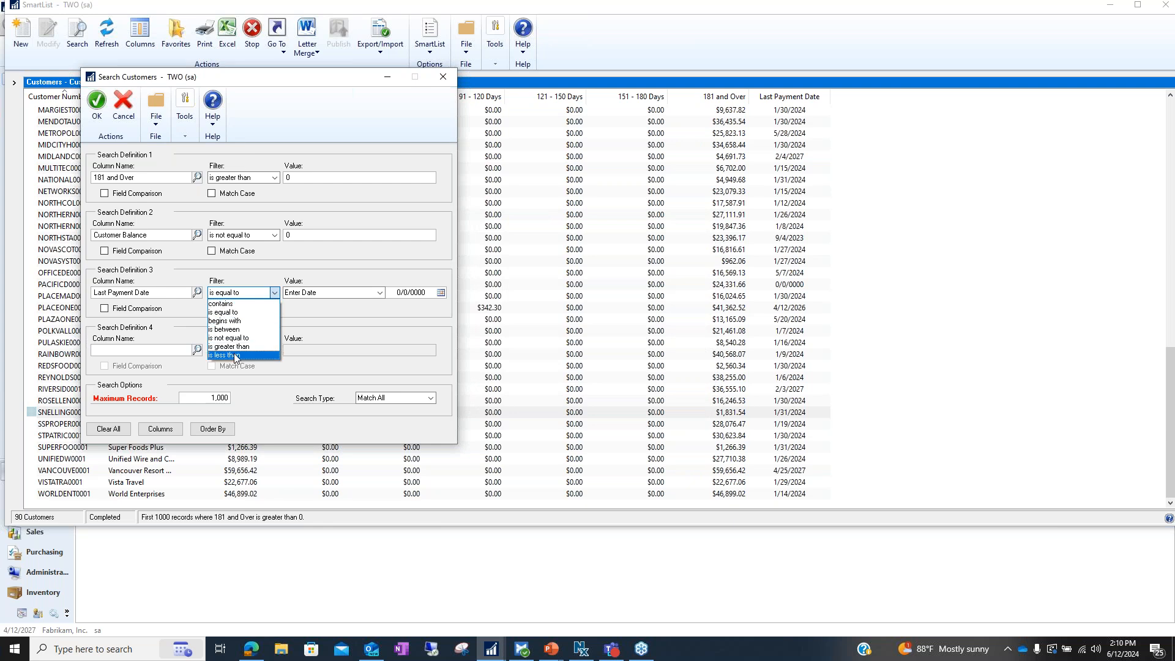
pyautogui.click(234, 355)
pyautogui.click(392, 293)
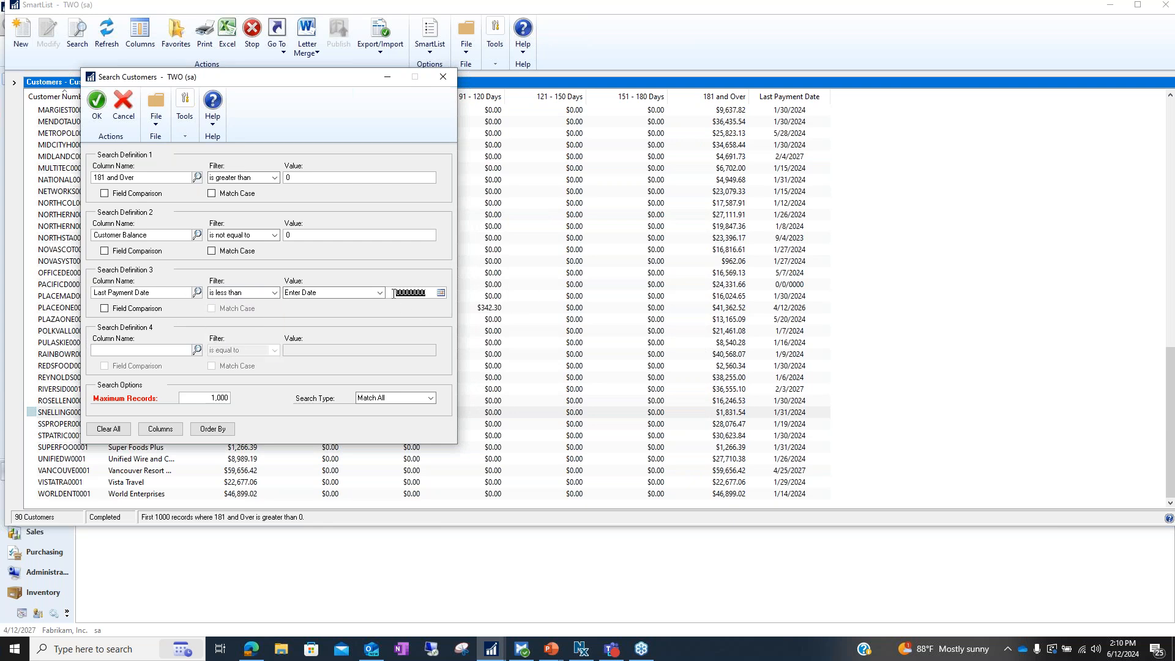
pyautogui.write('05012024')
pyautogui.press('Tab')
# Step: Set the maximum records to 9,999,999,999, keep the search type at Match All, and run the customer search
pyautogui.click(220, 397)
pyautogui.write('99999999999')
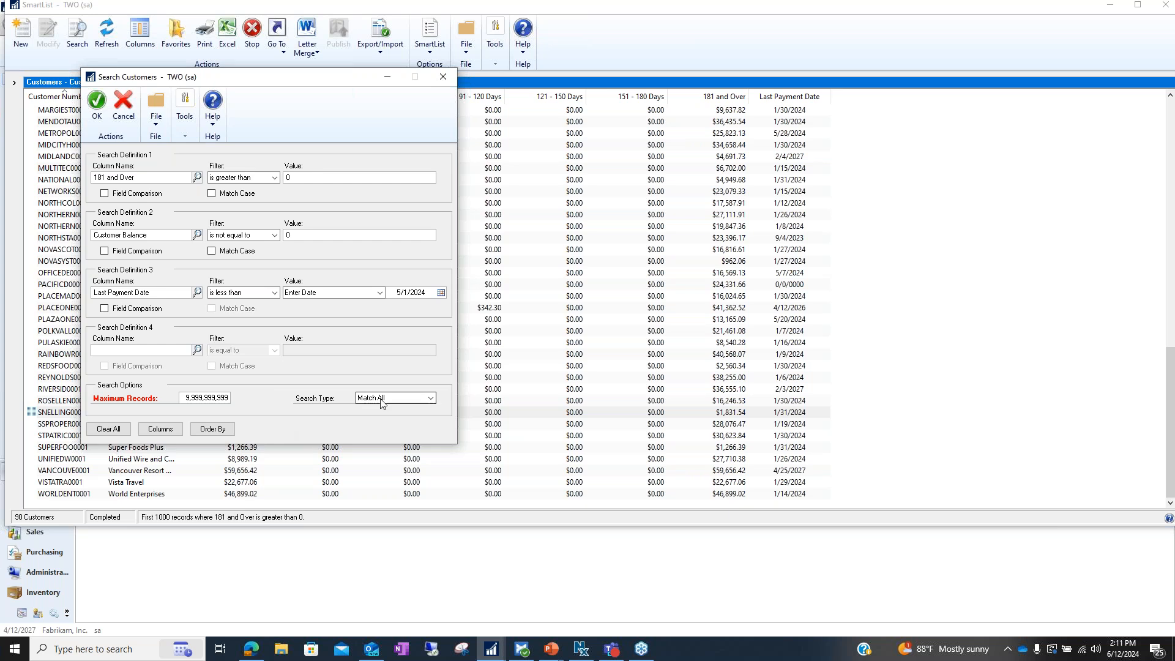
pyautogui.click(420, 397)
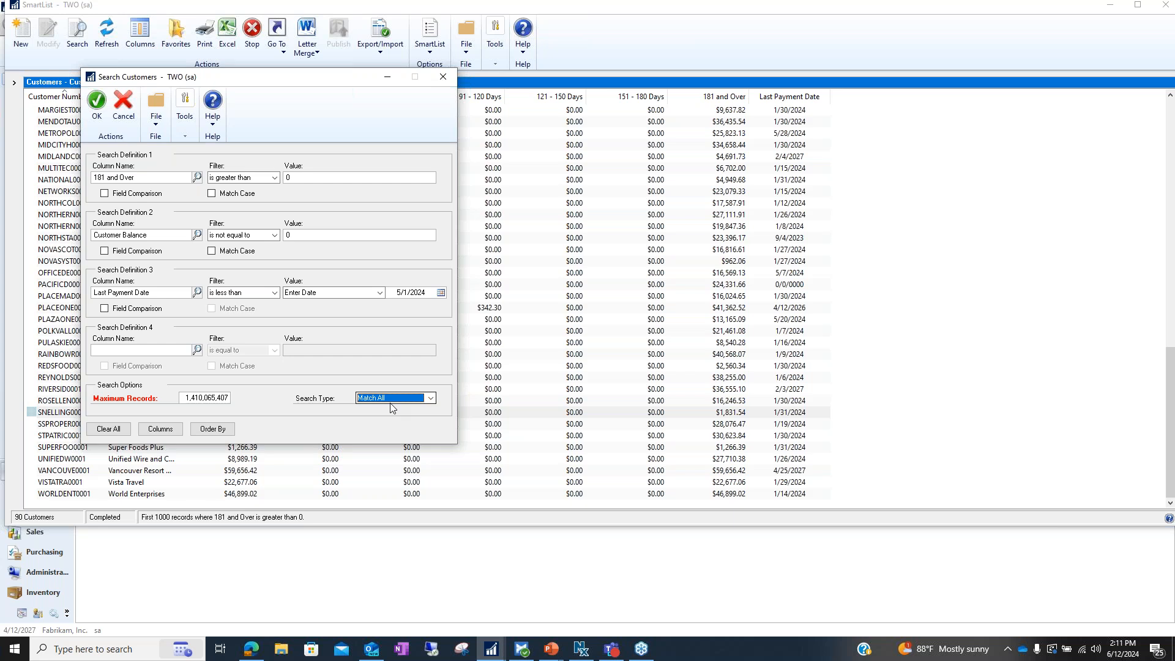
pyautogui.click(431, 398)
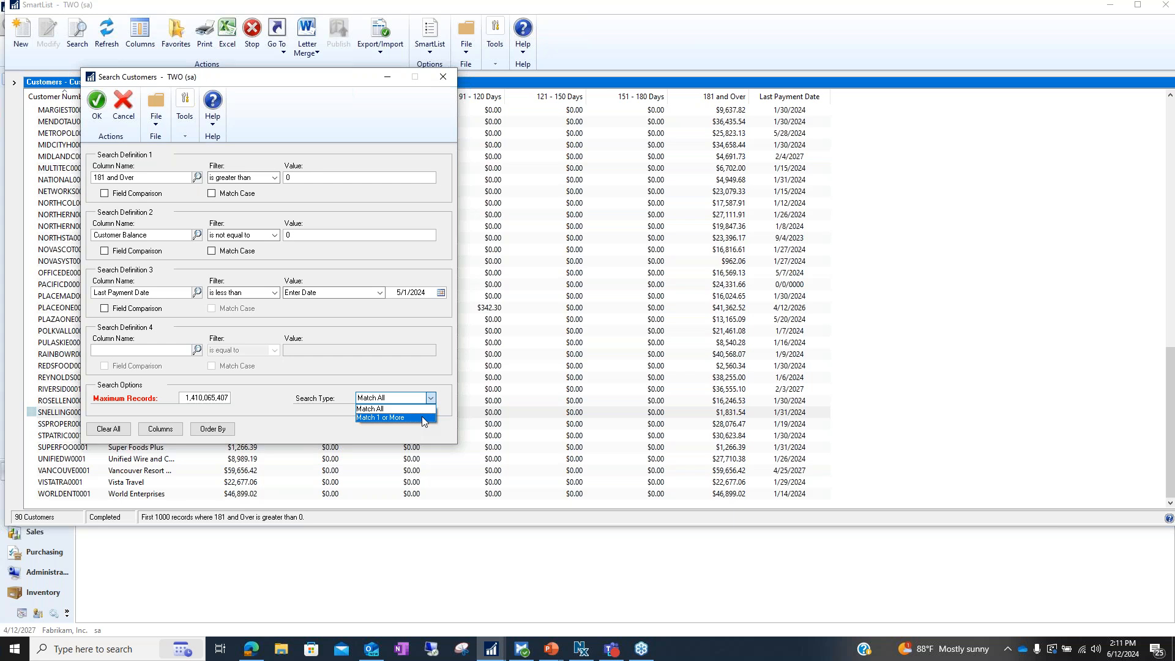
pyautogui.click(389, 409)
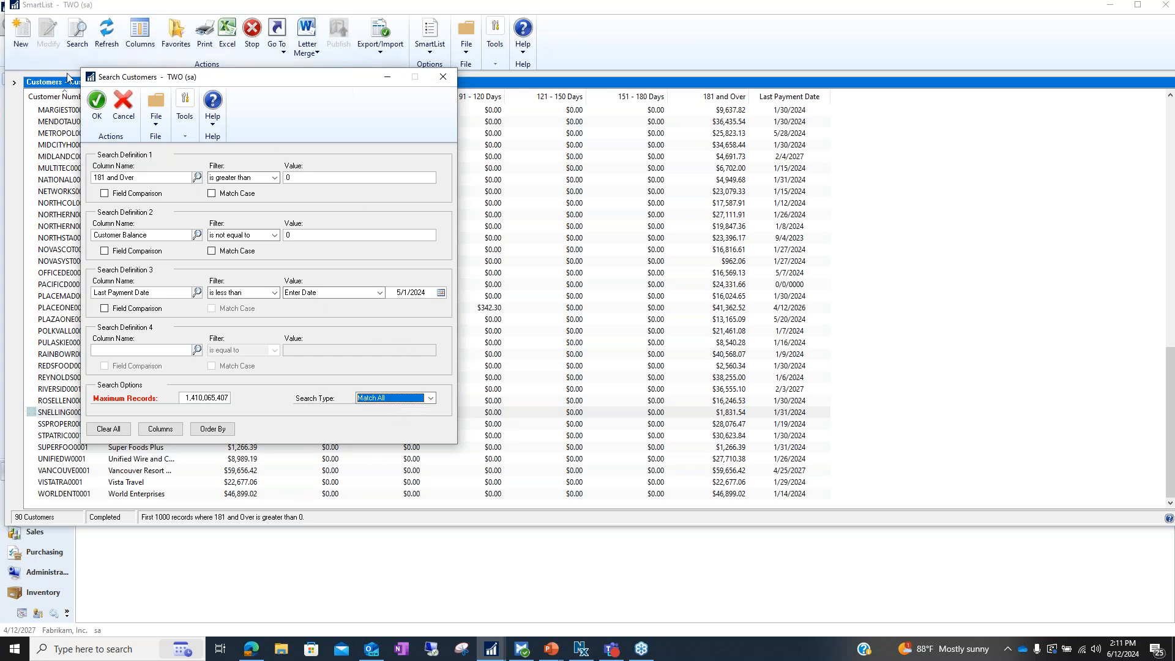
pyautogui.click(97, 102)
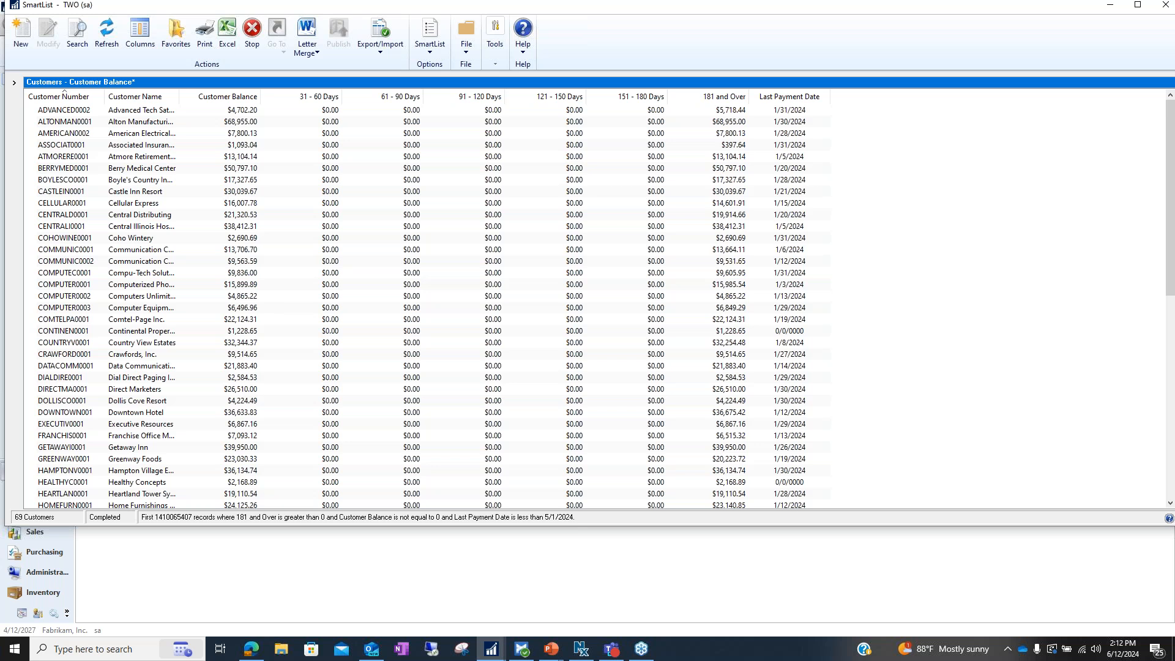
# Step: Export the customer list, sorted by Last Payment Date ascending, to Excel and close the resulting workbook
pyautogui.click(783, 98)
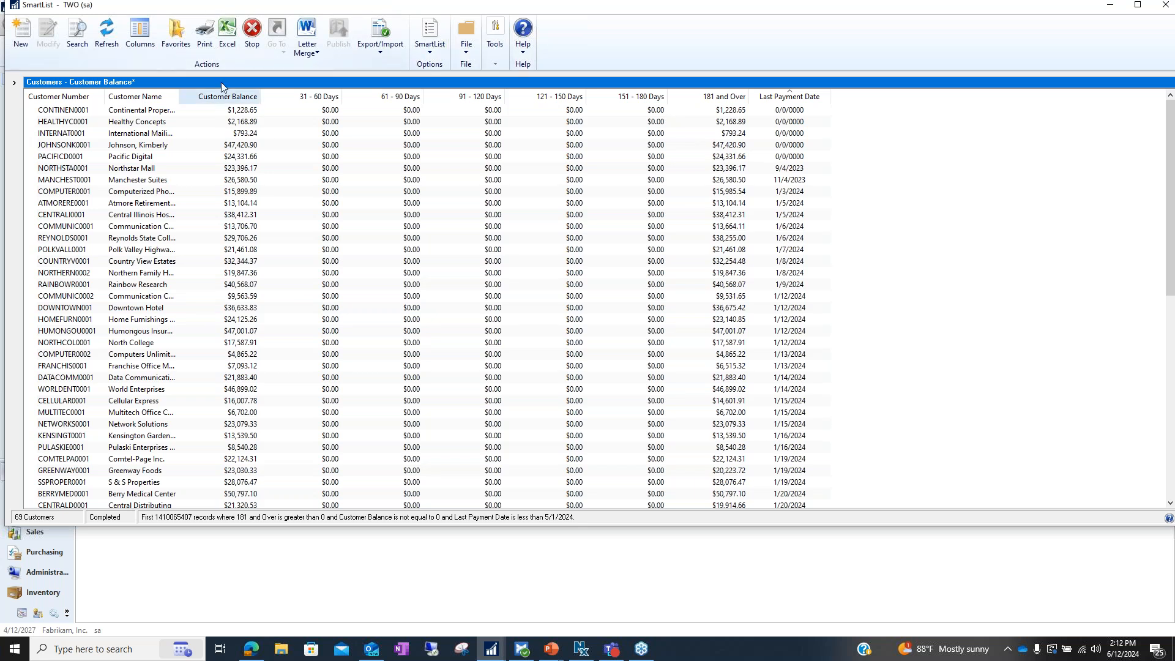
pyautogui.click(228, 41)
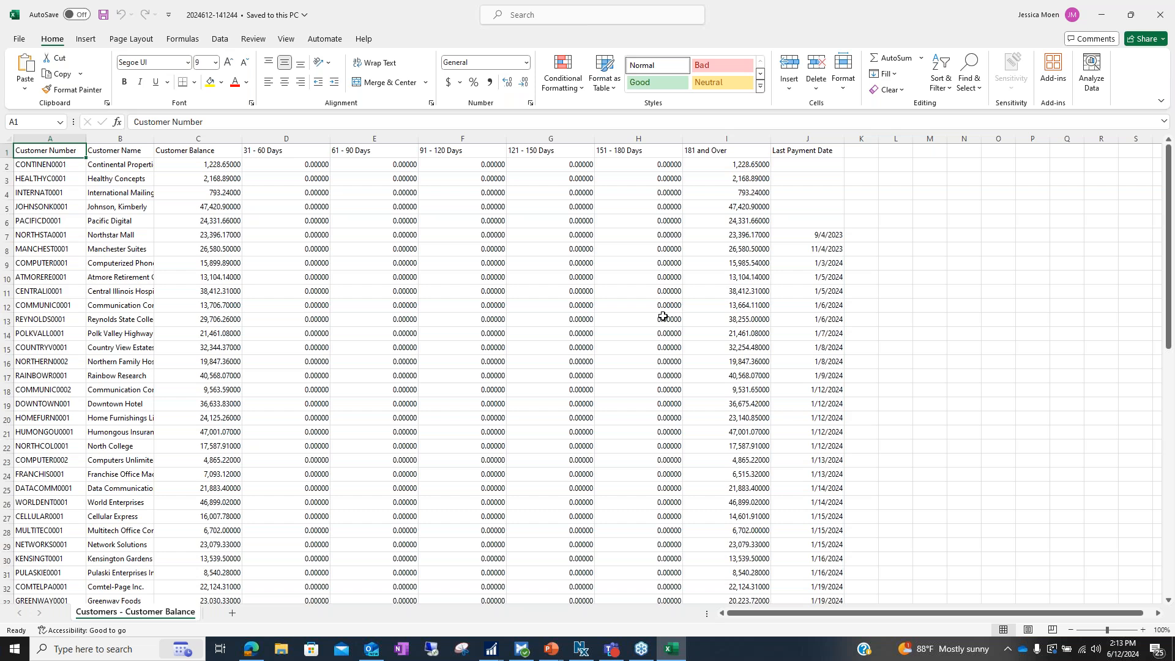
pyautogui.click(1162, 9)
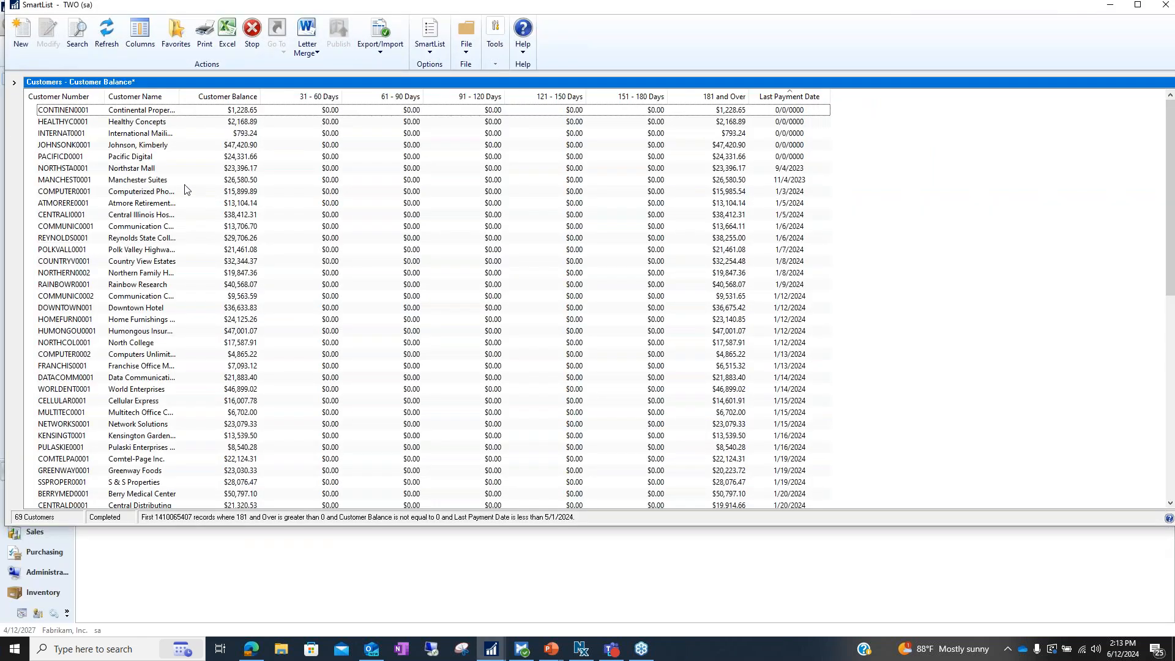
# Step: Prepare a collection letter from the Final Notice template for Alton Manufacturing only, keeping the prefilled sender details
pyautogui.click(306, 48)
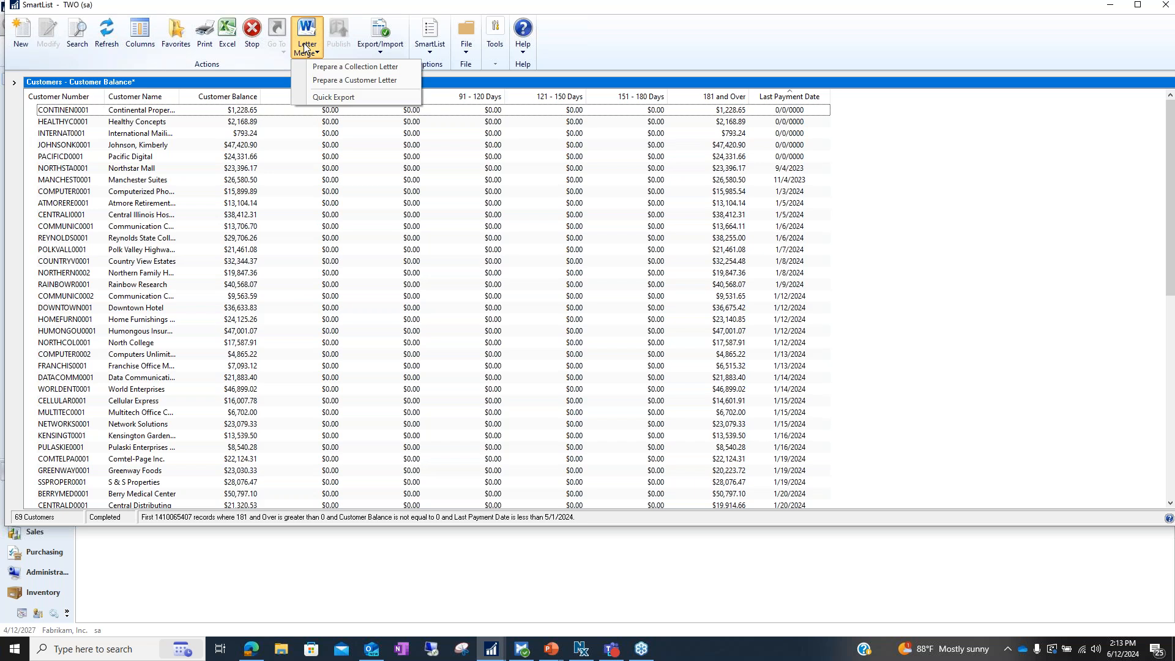
pyautogui.click(402, 68)
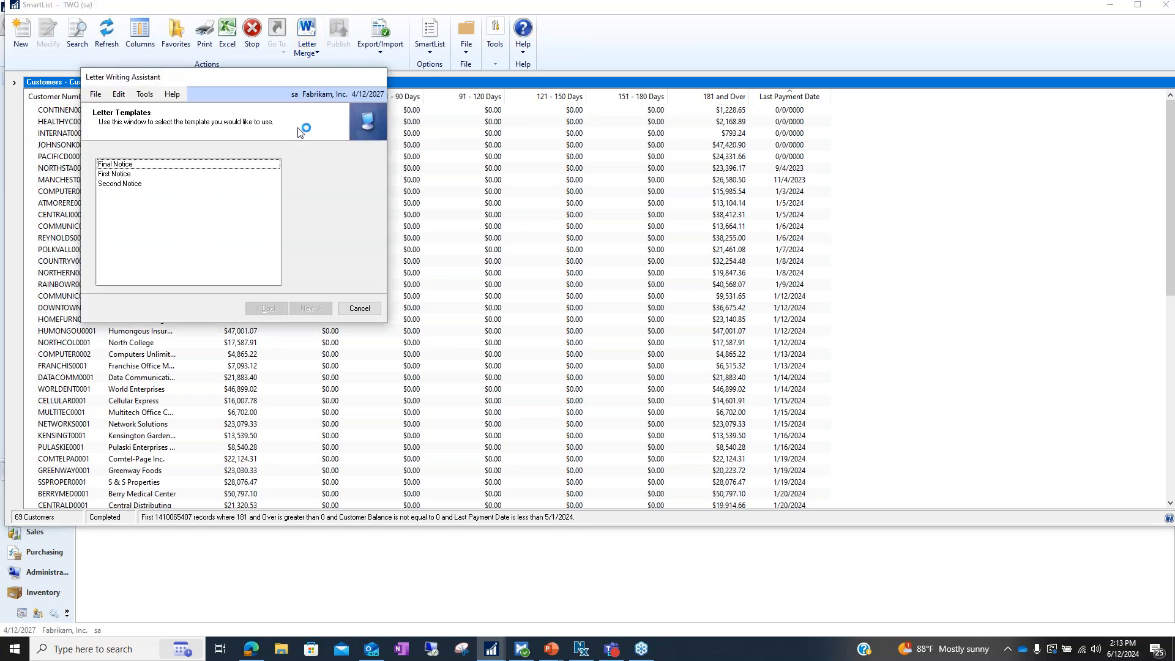
pyautogui.click(160, 165)
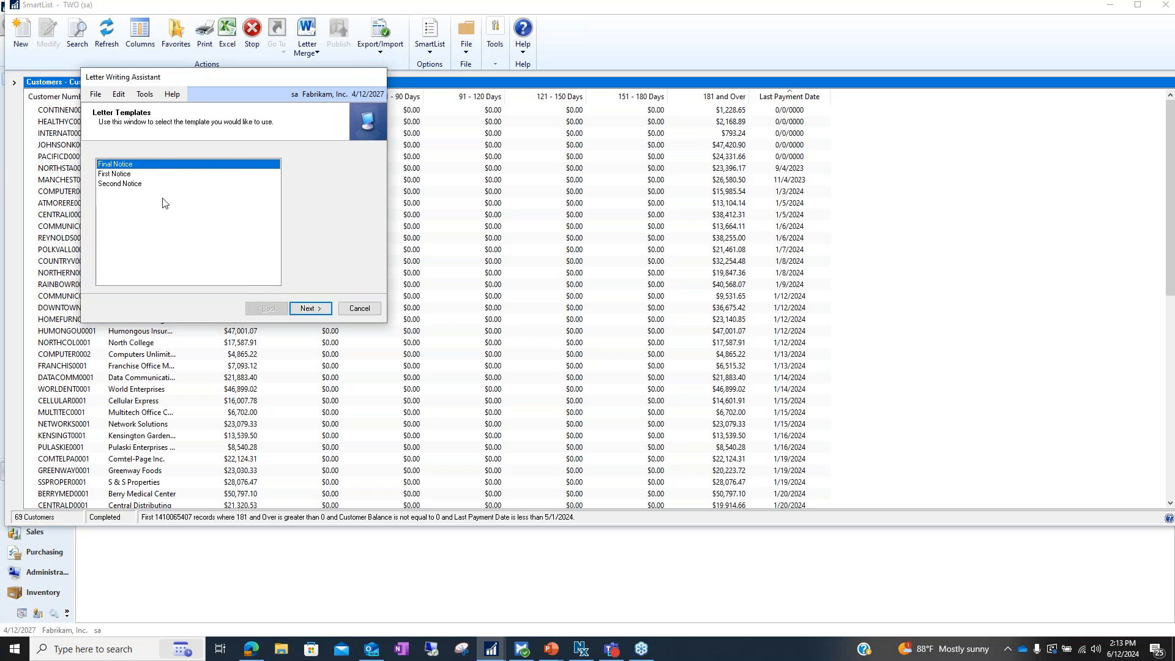
pyautogui.click(309, 310)
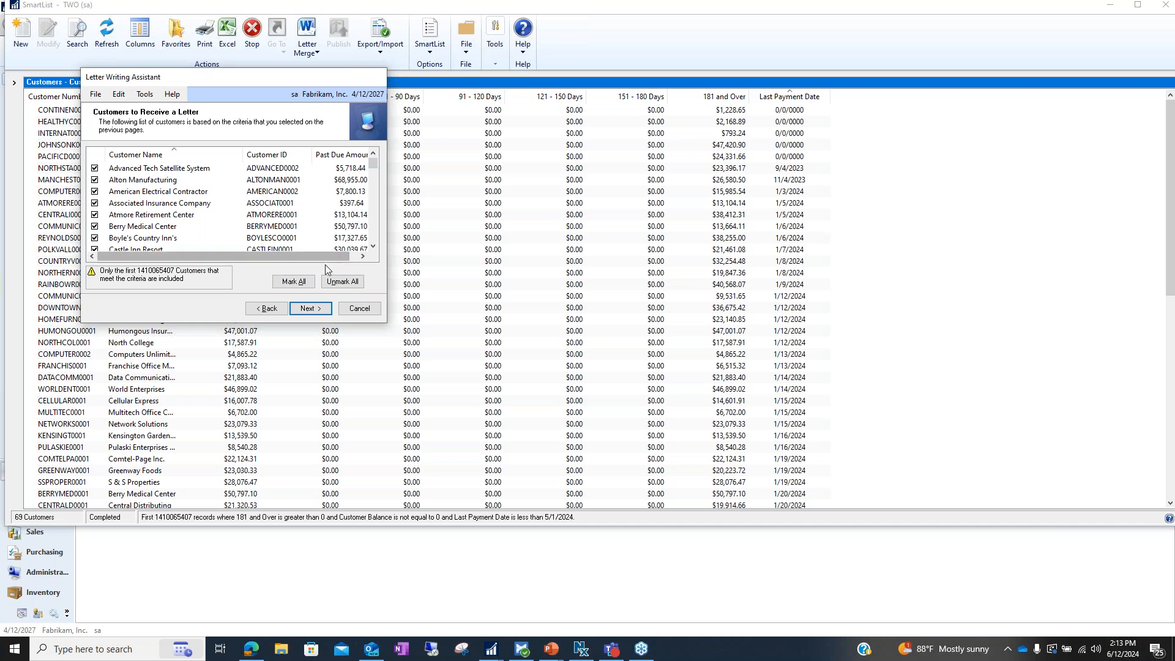
pyautogui.click(343, 282)
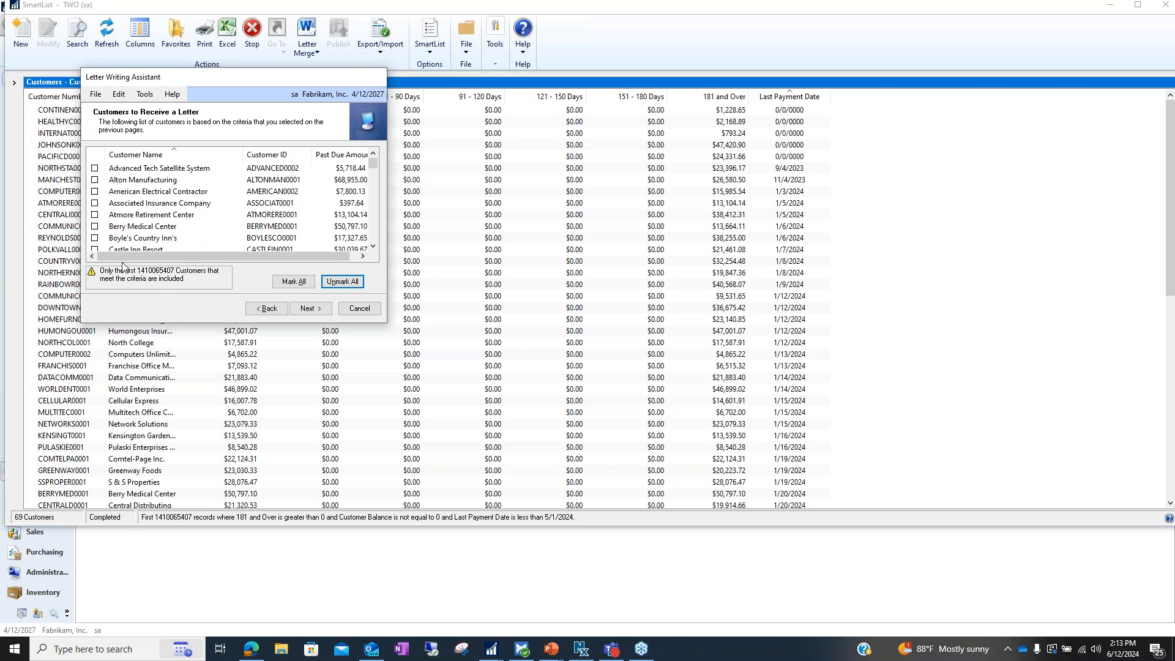
pyautogui.click(94, 180)
pyautogui.click(315, 316)
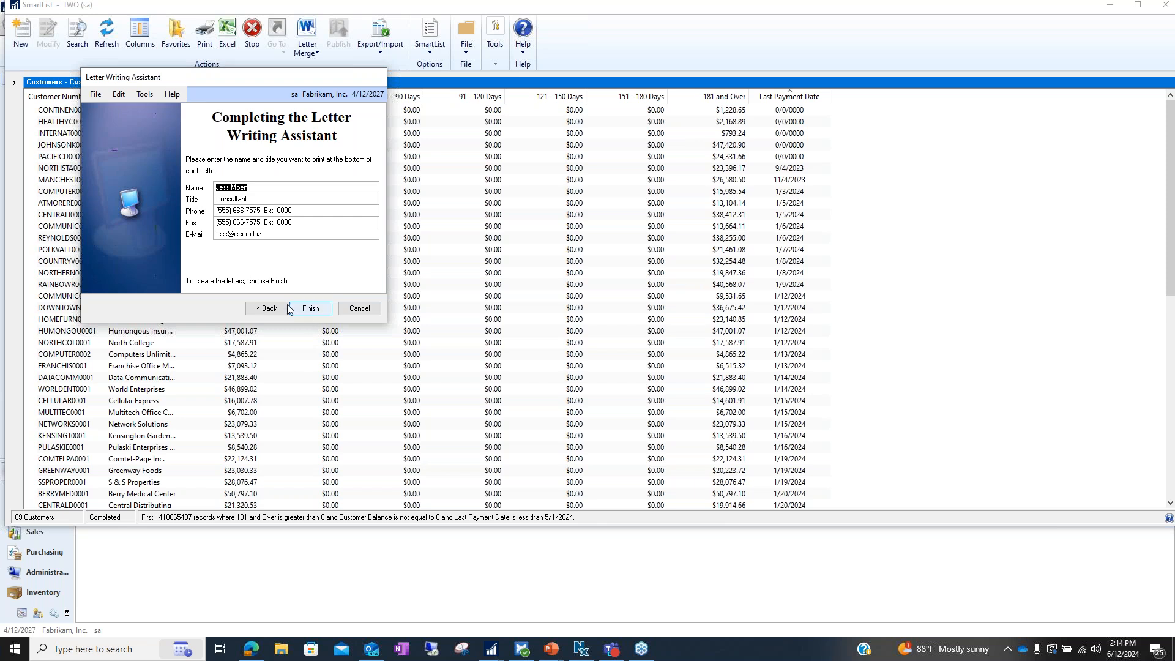
pyautogui.click(314, 309)
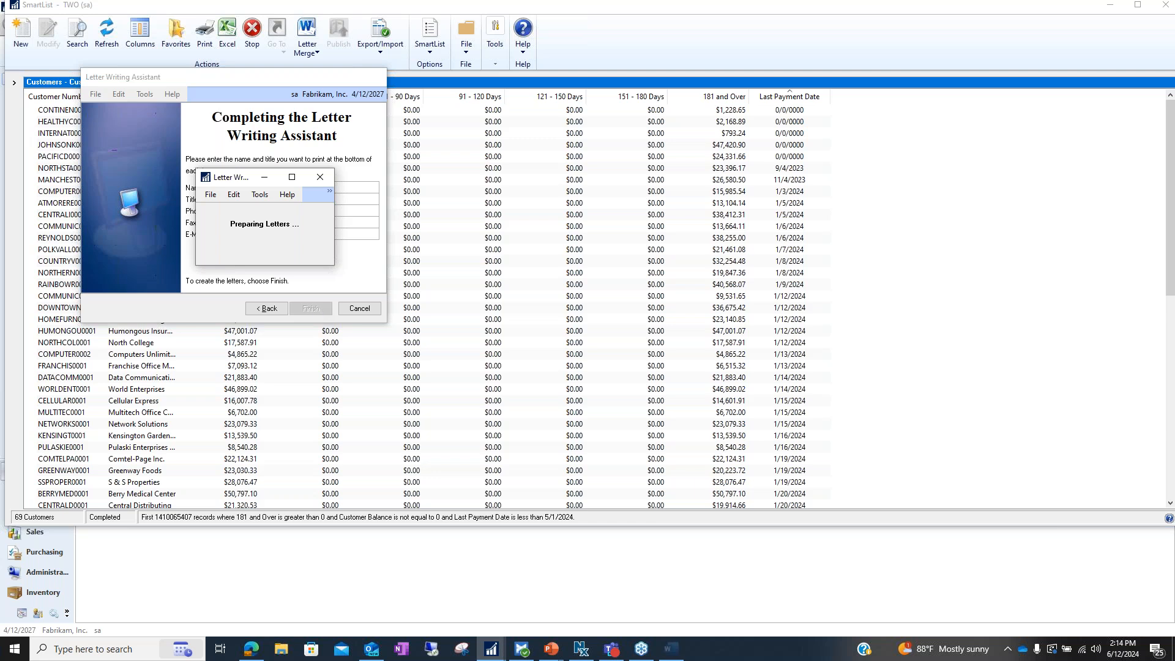
# Step: Switch to Word, read through the Final Notice letter from the invoice table to the signature block, and close the document
pyautogui.click(677, 652)
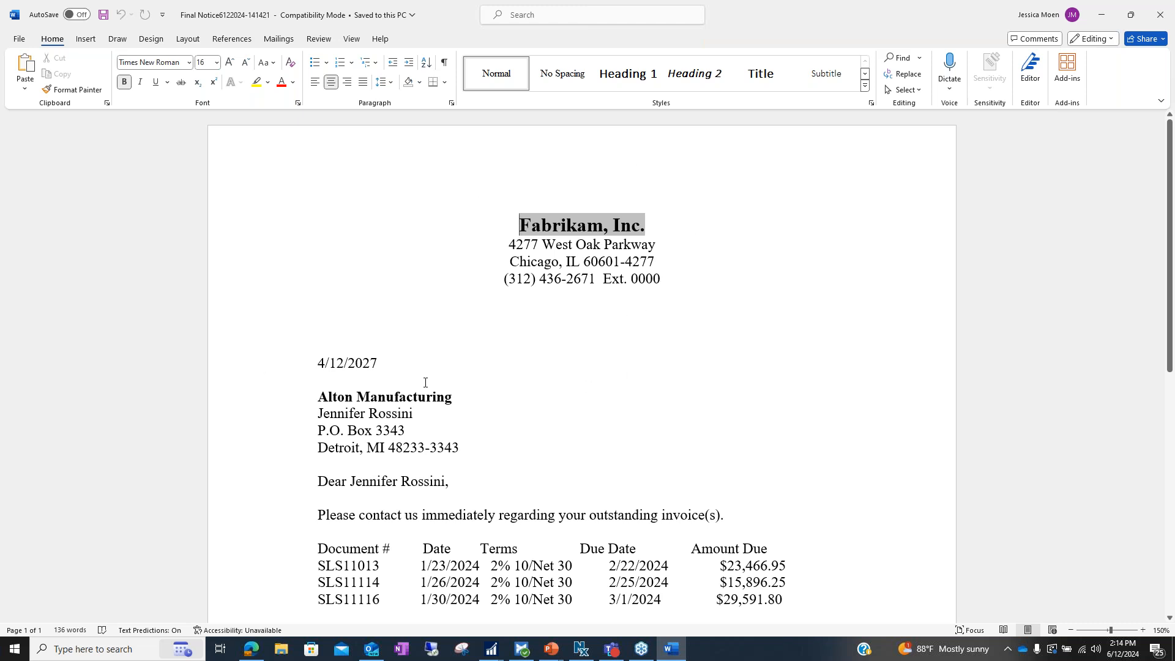
pyautogui.scroll(-1, 410, 374)
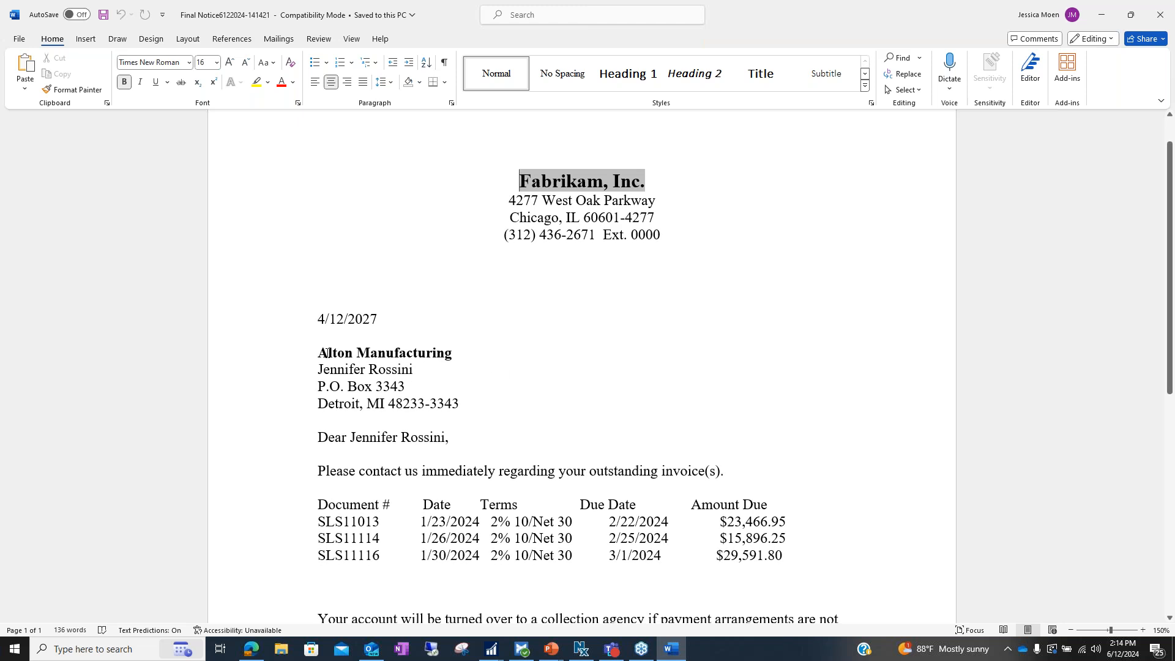
pyautogui.scroll(-4, 427, 395)
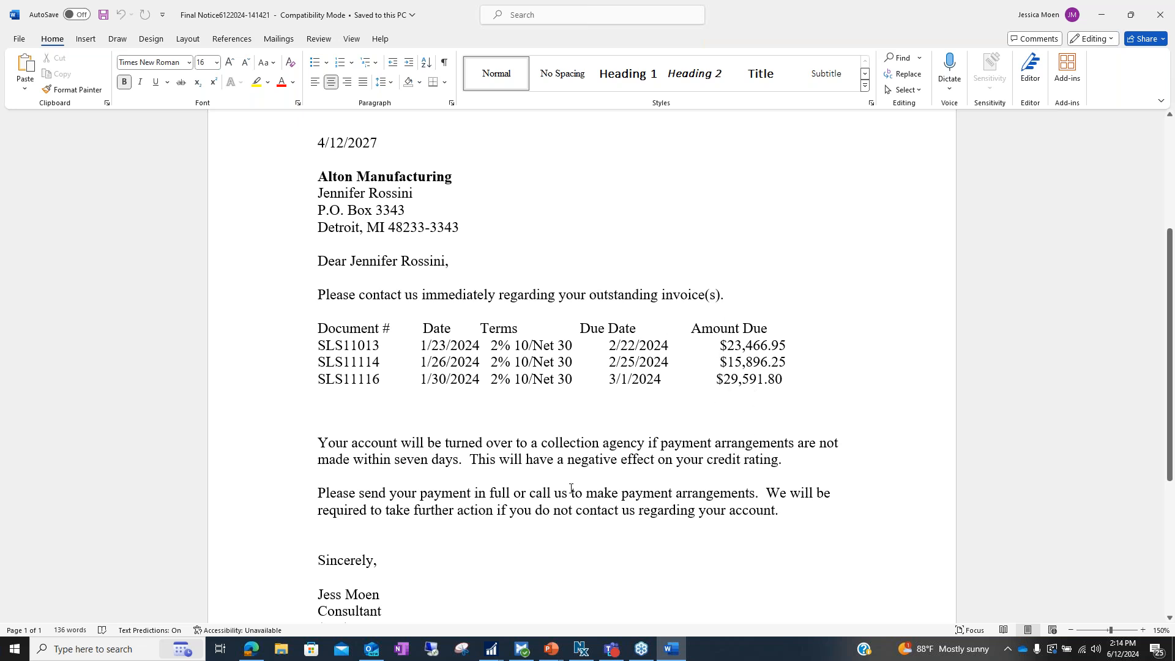
pyautogui.scroll(-5, 517, 542)
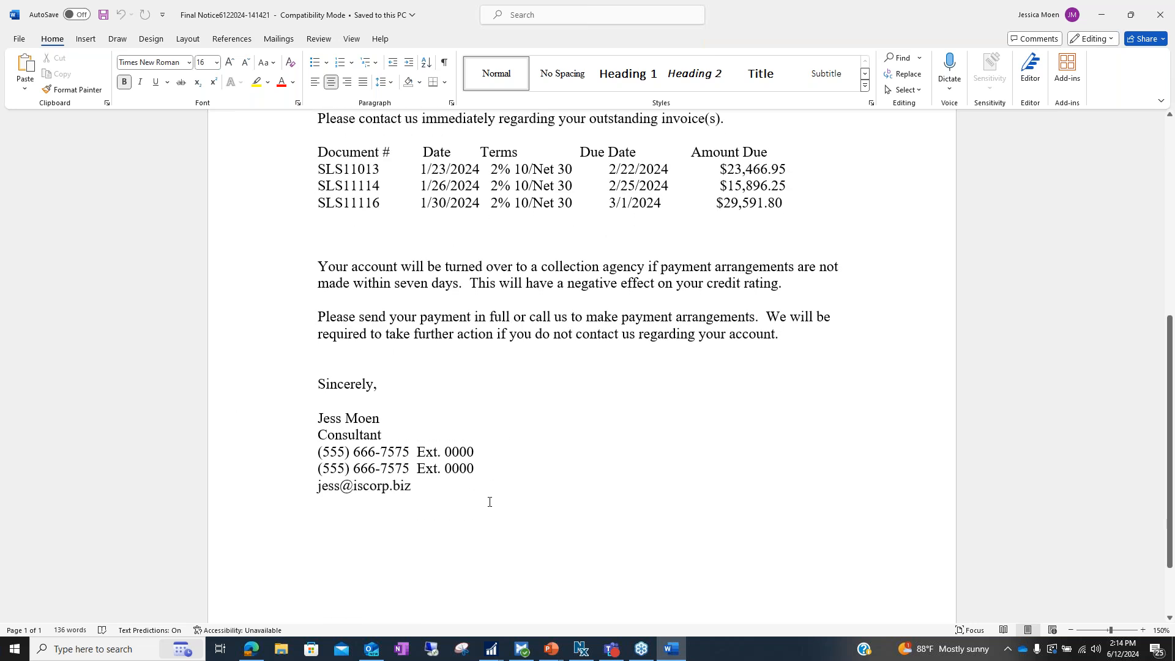
pyautogui.scroll(3, 667, 507)
pyautogui.scroll(10, 669, 507)
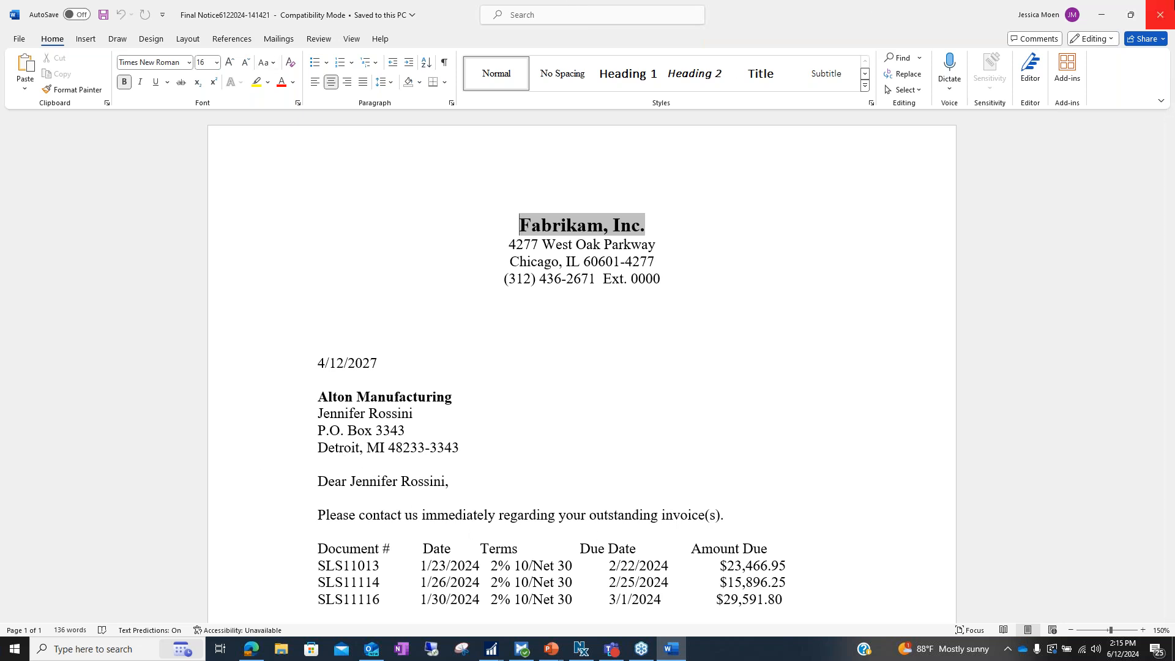
pyautogui.click(1167, 11)
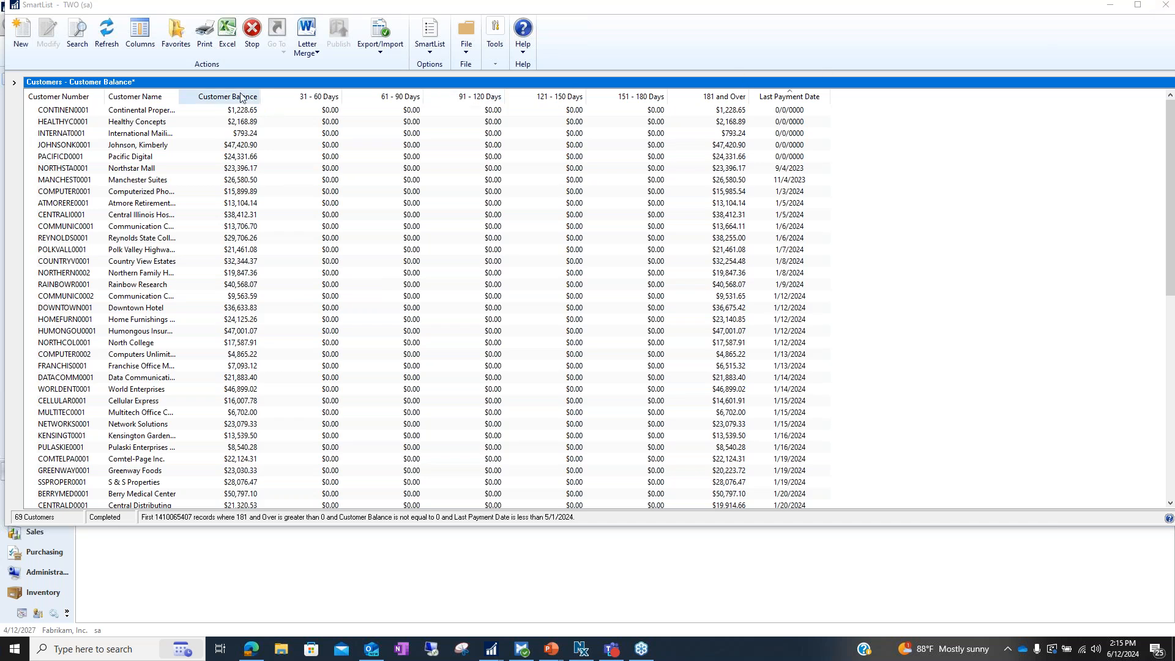
# Step: Save the customer list as a favorite named "Customers Past Due w/o current payment", visible to System, without a reminder
pyautogui.click(182, 45)
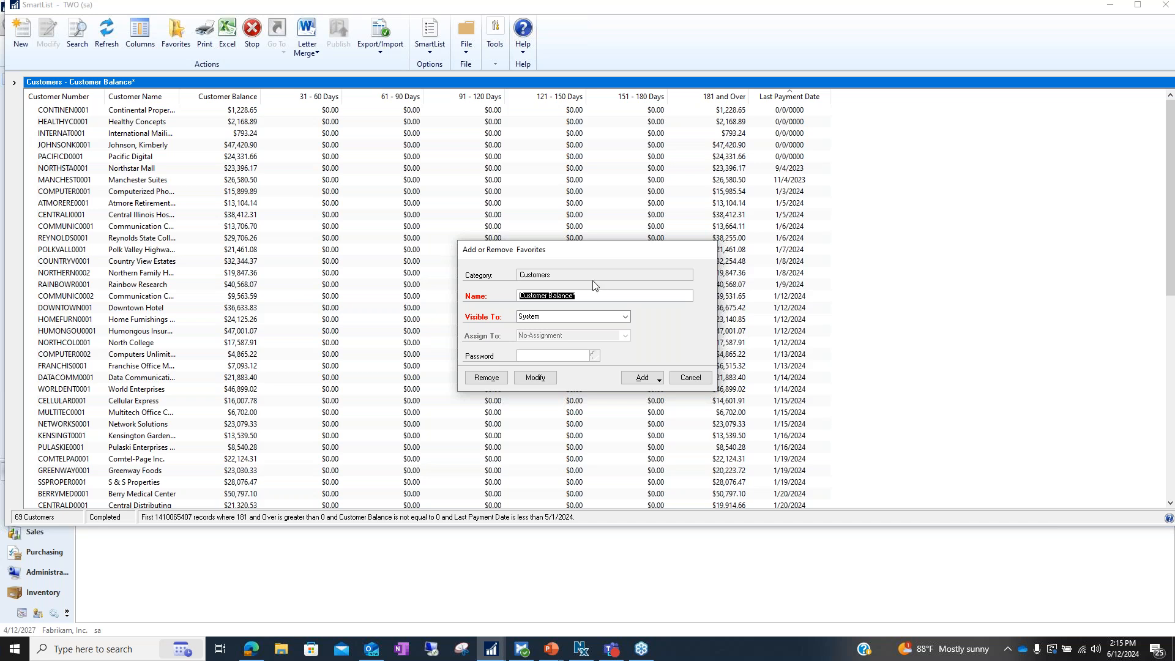
pyautogui.moveTo(589, 299); pyautogui.dragTo(475, 293)
pyautogui.write('Customers Past Due w/o current payment')
pyautogui.click(625, 317)
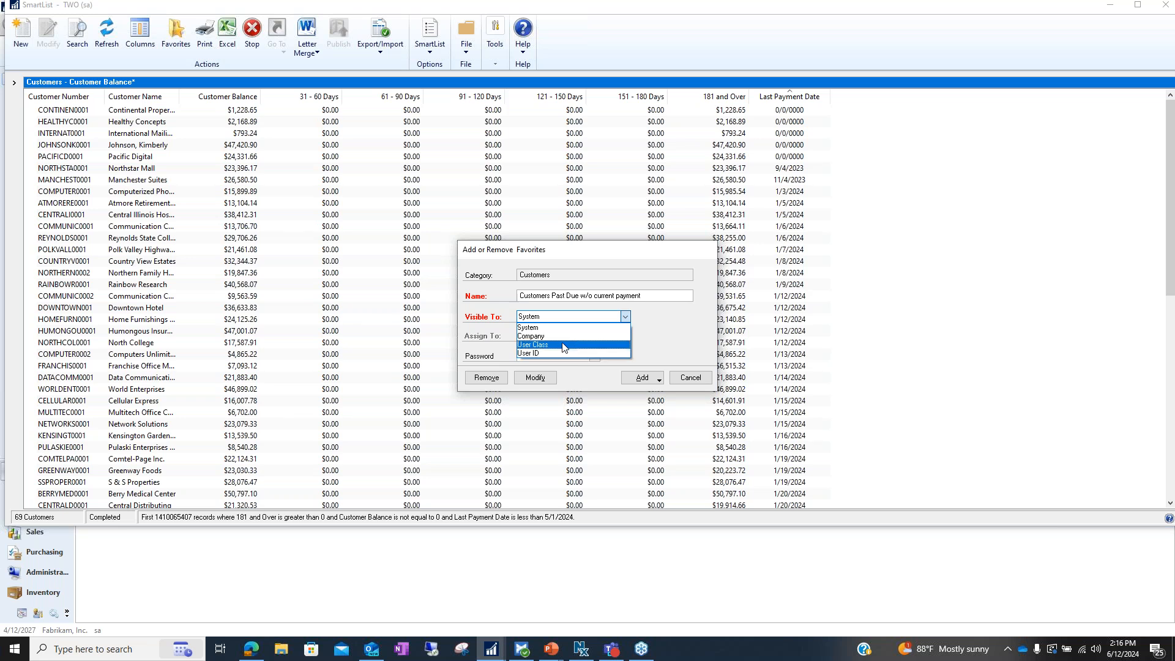
pyautogui.click(548, 328)
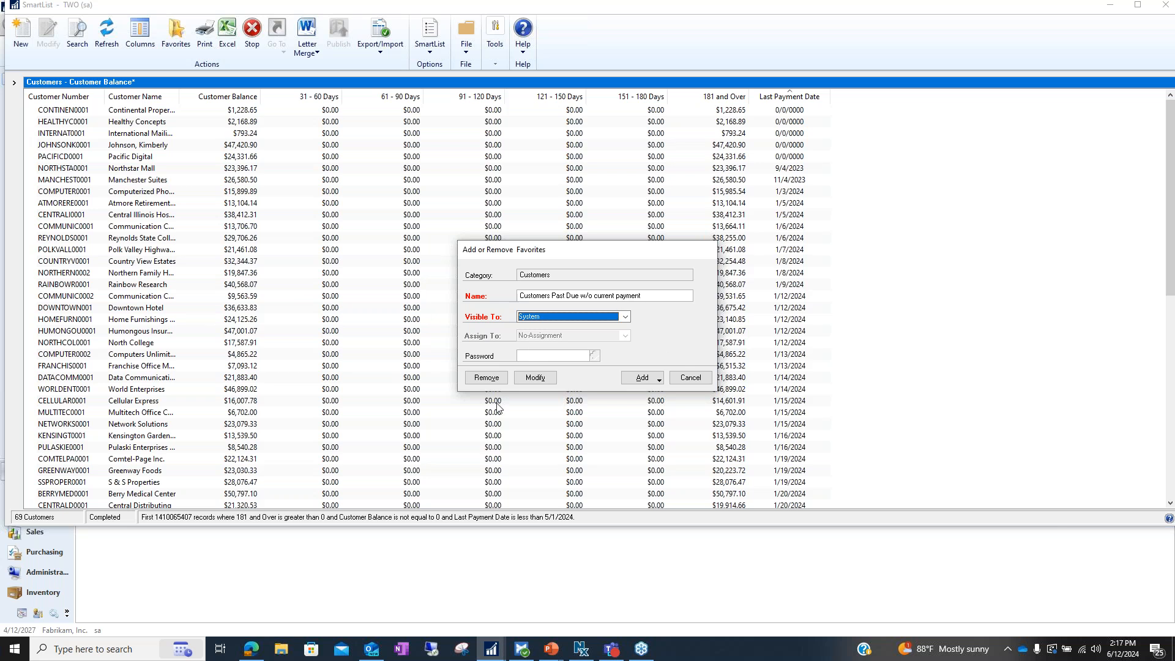
pyautogui.click(659, 379)
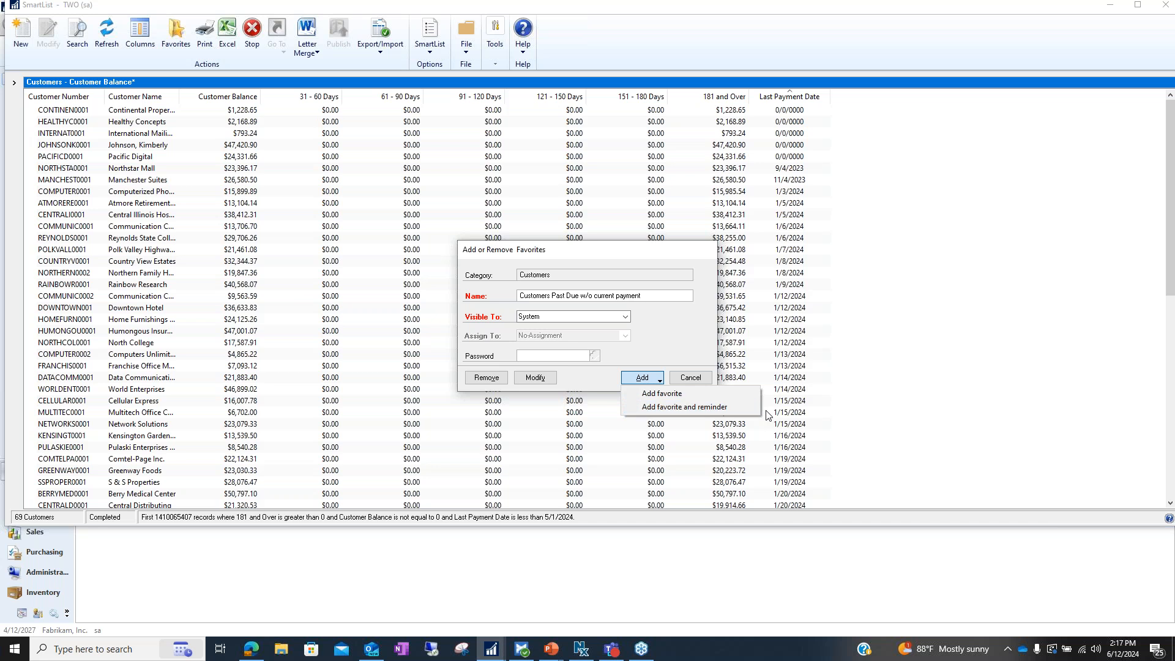
pyautogui.click(677, 397)
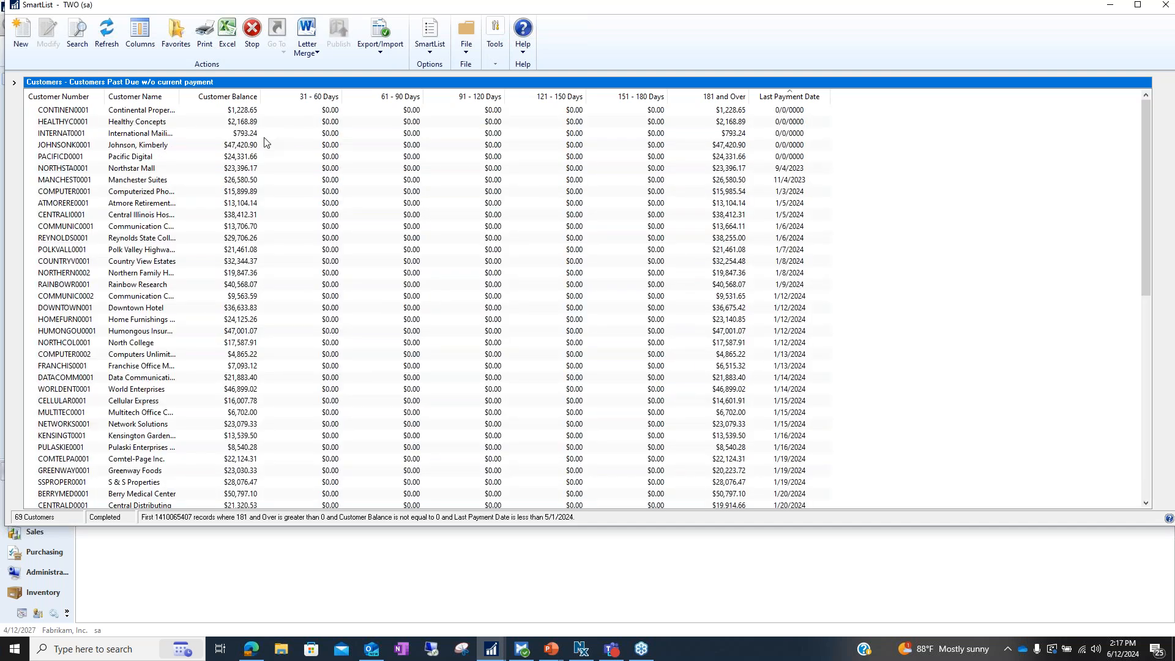
# Step: View the default * list under Customers, then reopen the Customers Past Due w/o current payment favorite
pyautogui.click(14, 82)
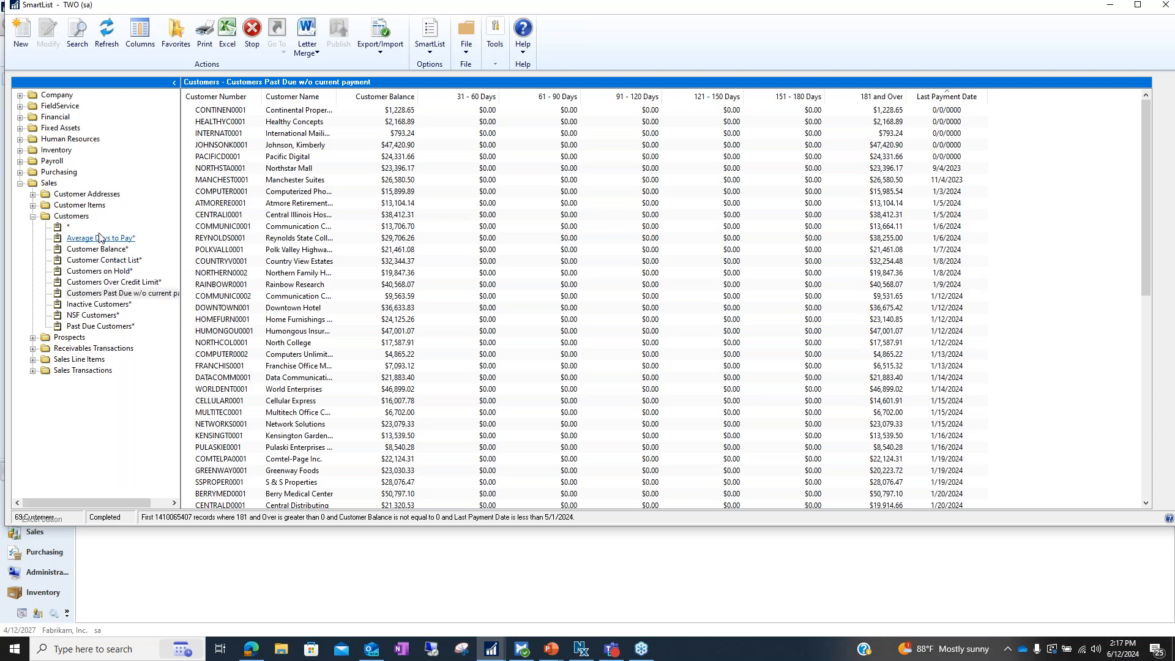
pyautogui.click(68, 227)
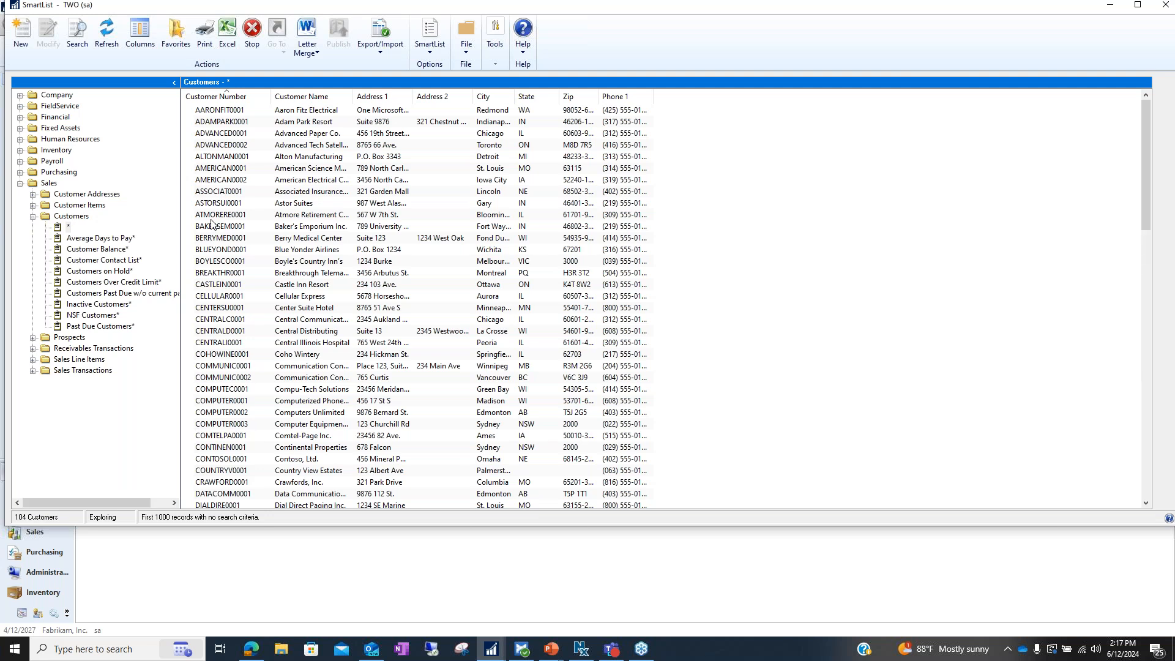
pyautogui.click(110, 293)
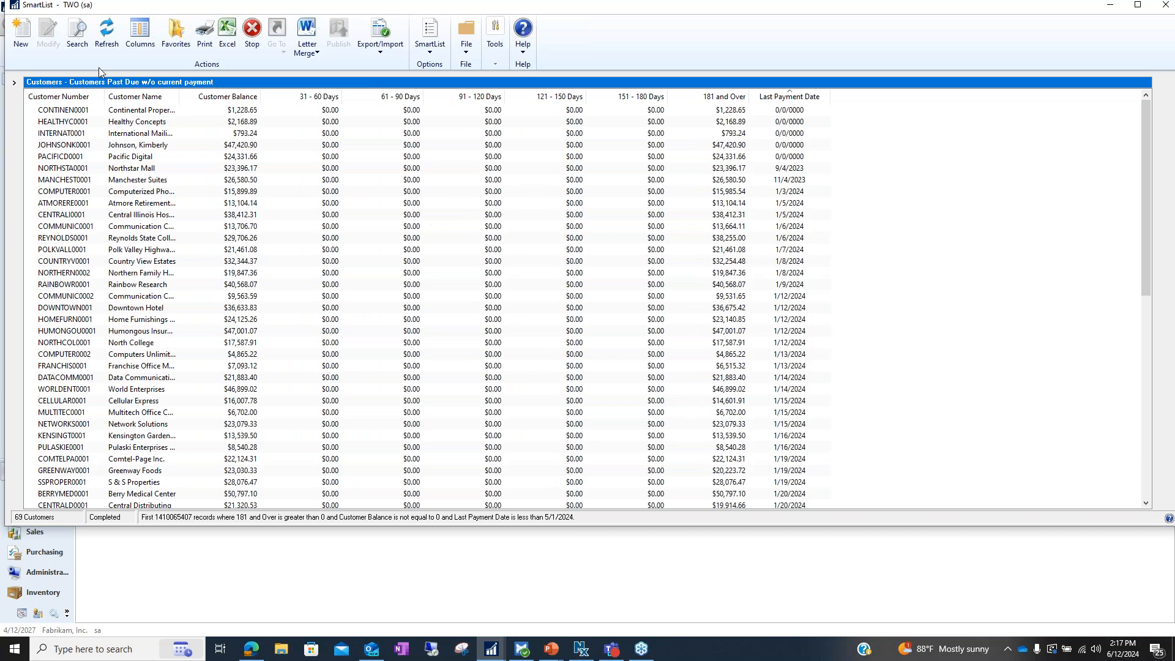
# Step: Set the search's Last Payment Date condition to is less than Prior Month and rerun the customer search
pyautogui.click(78, 36)
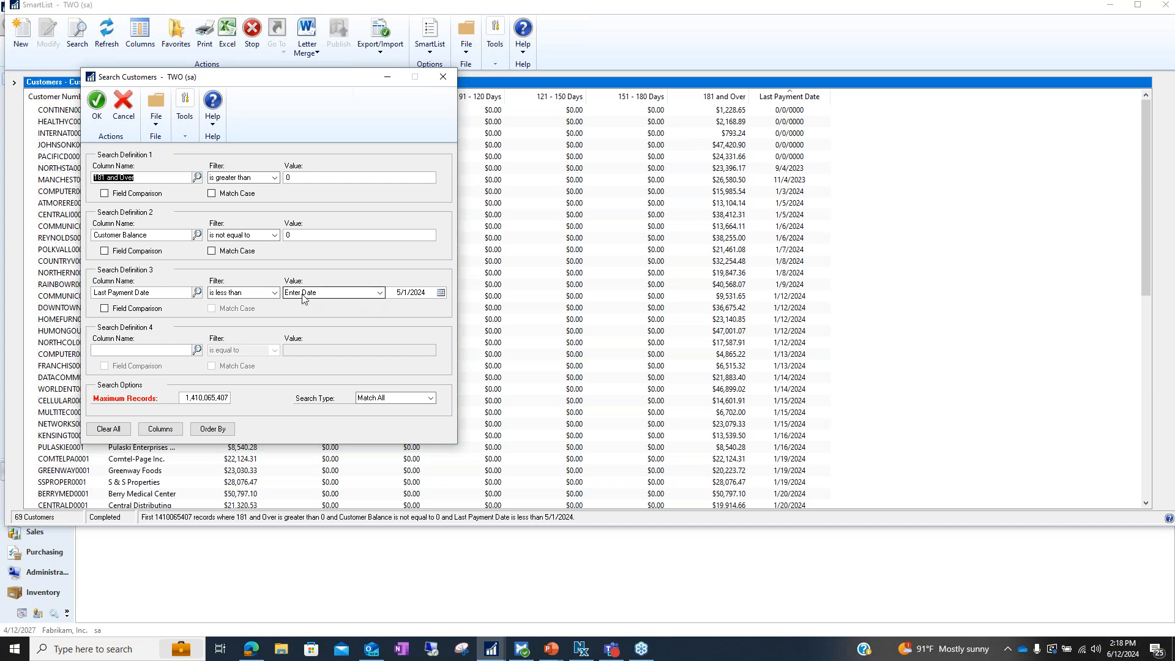
pyautogui.click(352, 293)
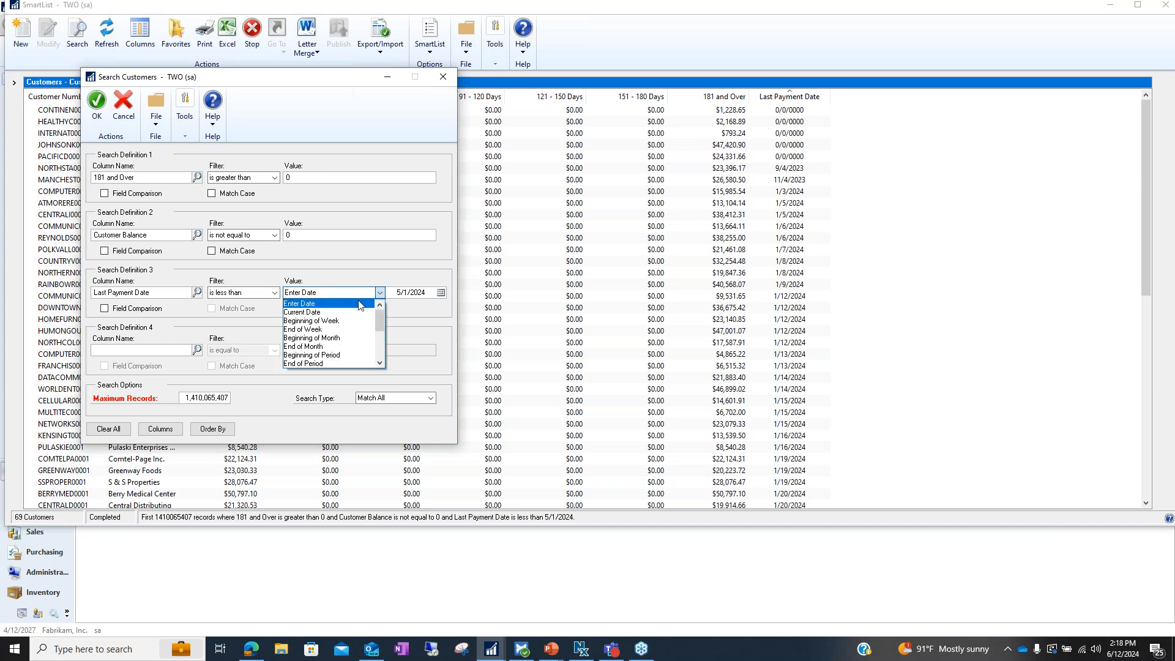
pyautogui.moveTo(380, 328); pyautogui.dragTo(381, 360)
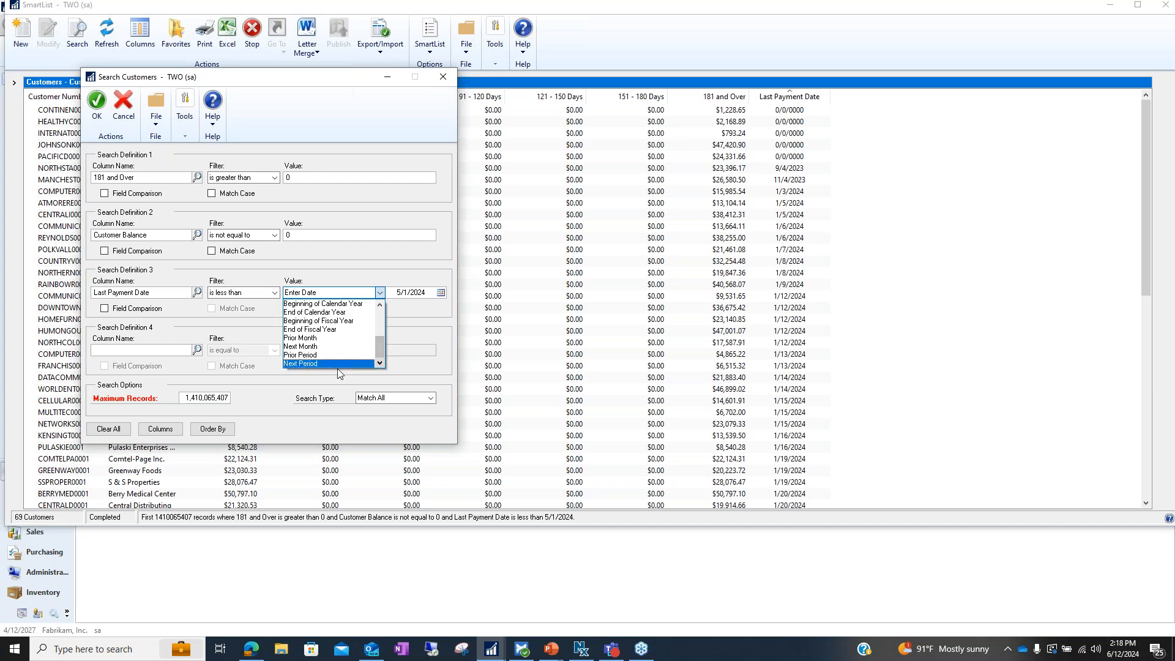
pyautogui.click(318, 341)
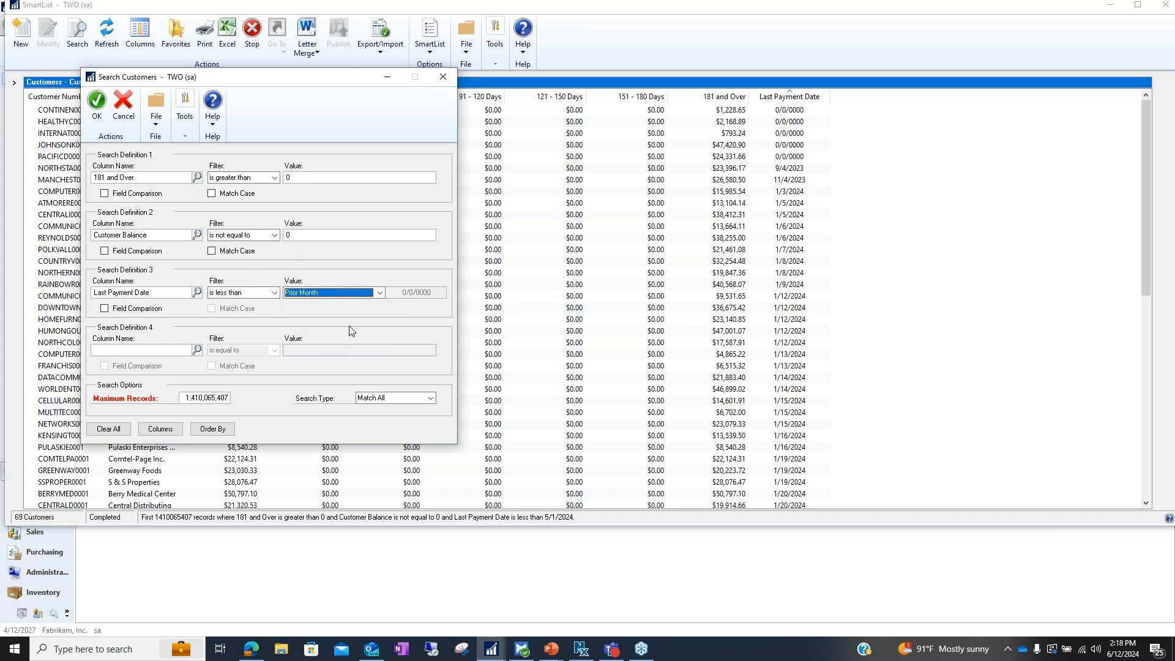
pyautogui.click(95, 112)
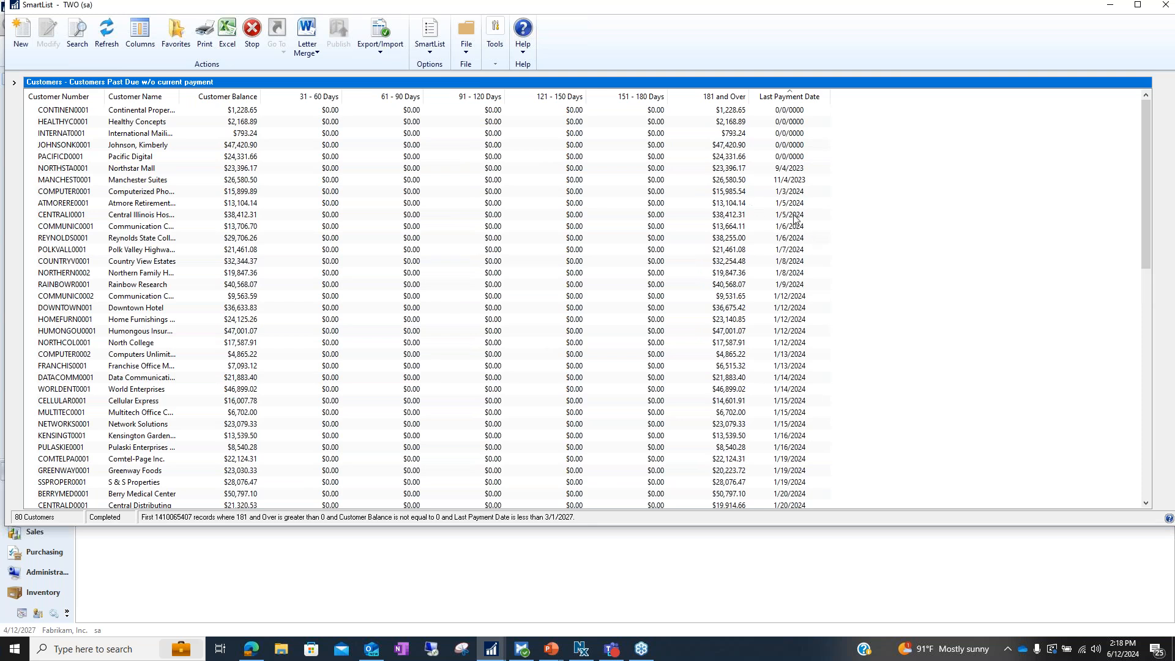
# Step: Modify the existing favorite to store the changed search, and check its search definitions
pyautogui.click(175, 45)
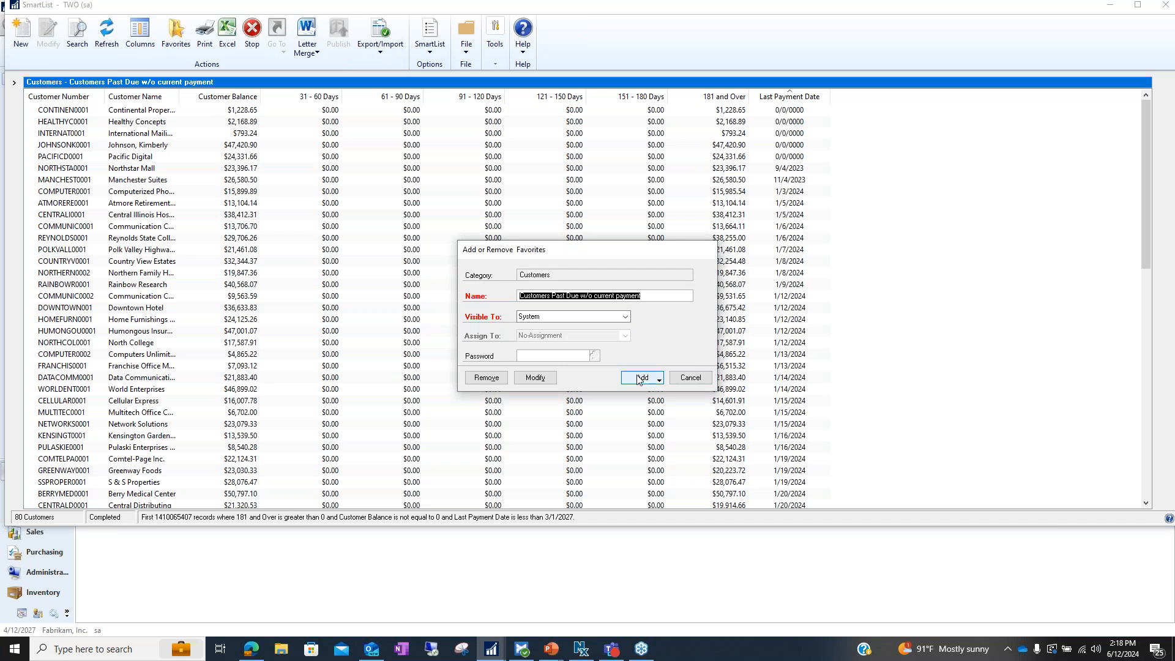
pyautogui.click(548, 380)
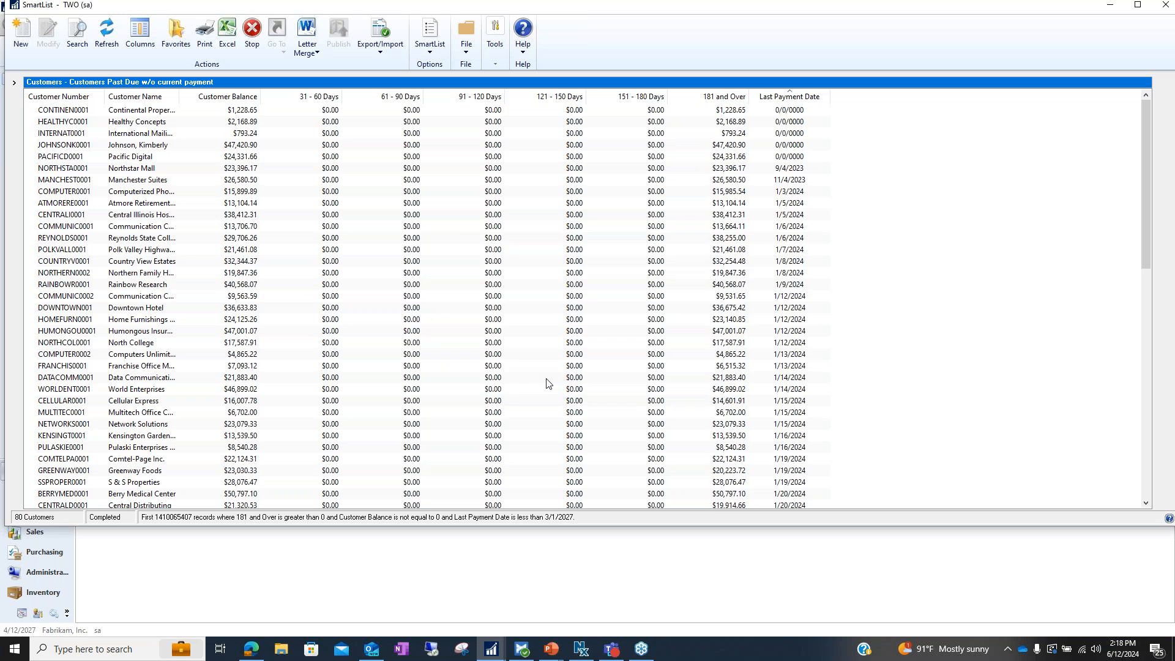
pyautogui.click(78, 33)
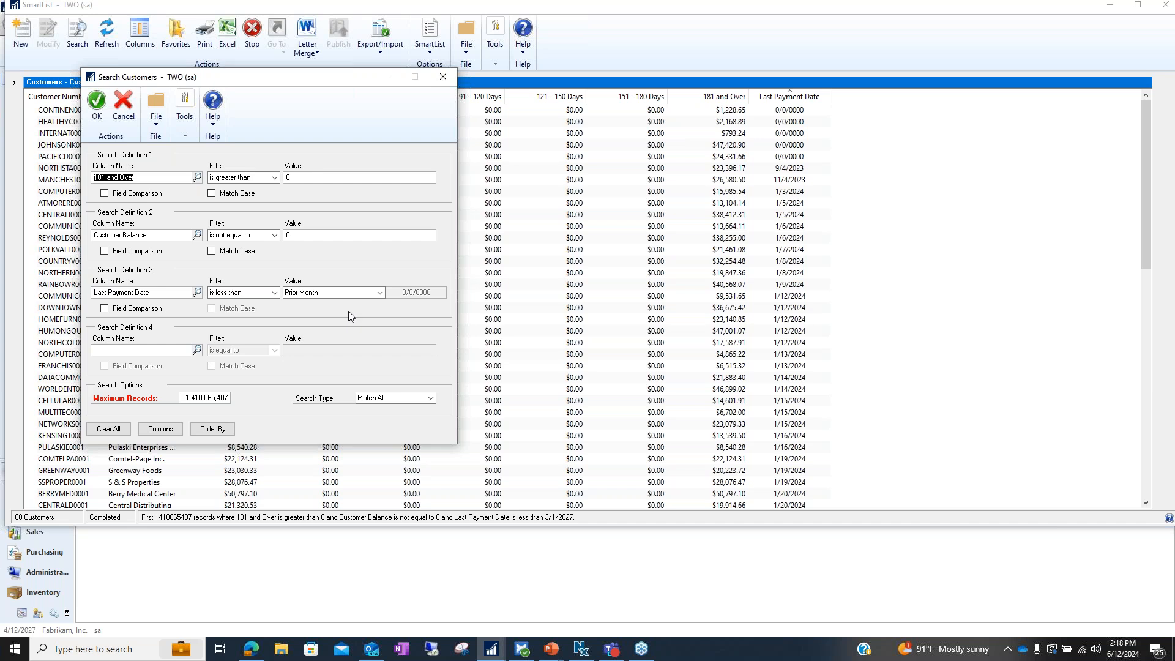
pyautogui.click(97, 103)
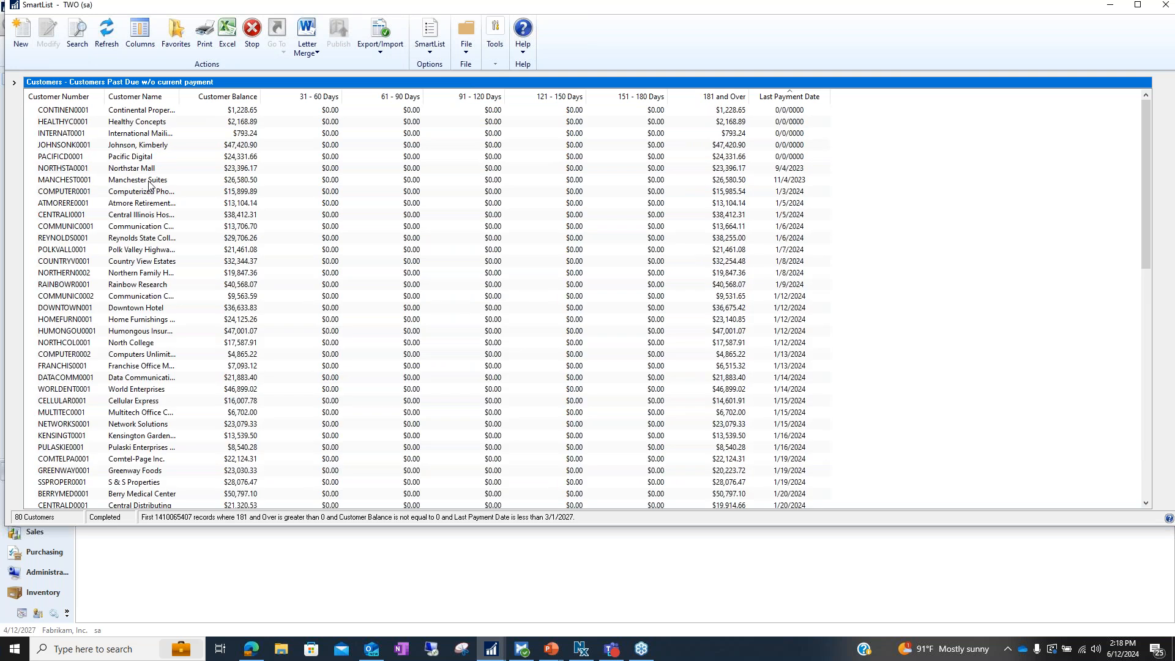
# Step: Remove the Customers Past Due w/o current payment favorite and check the Customers folder's list of favorites
pyautogui.click(14, 83)
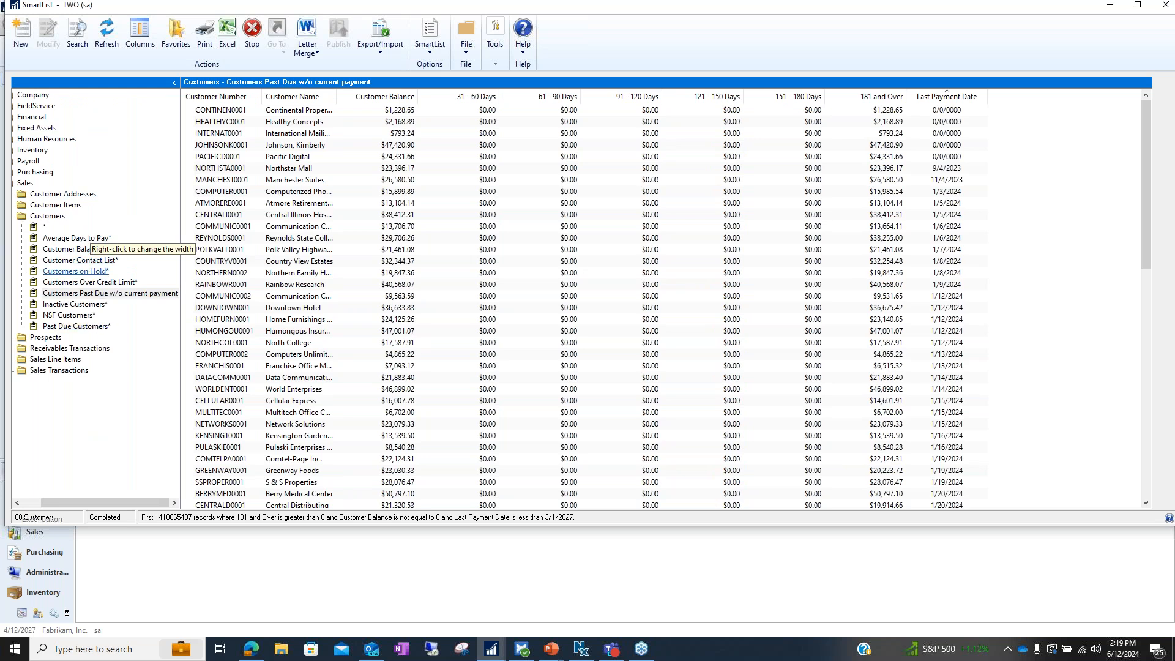
pyautogui.click(162, 295)
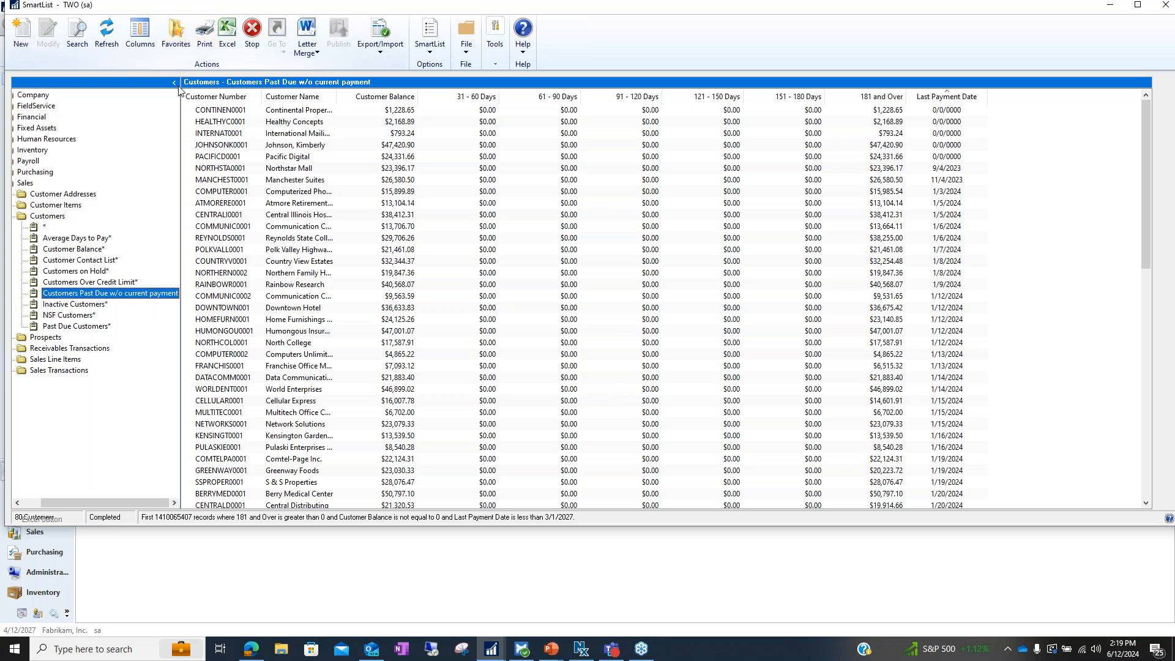
pyautogui.click(178, 49)
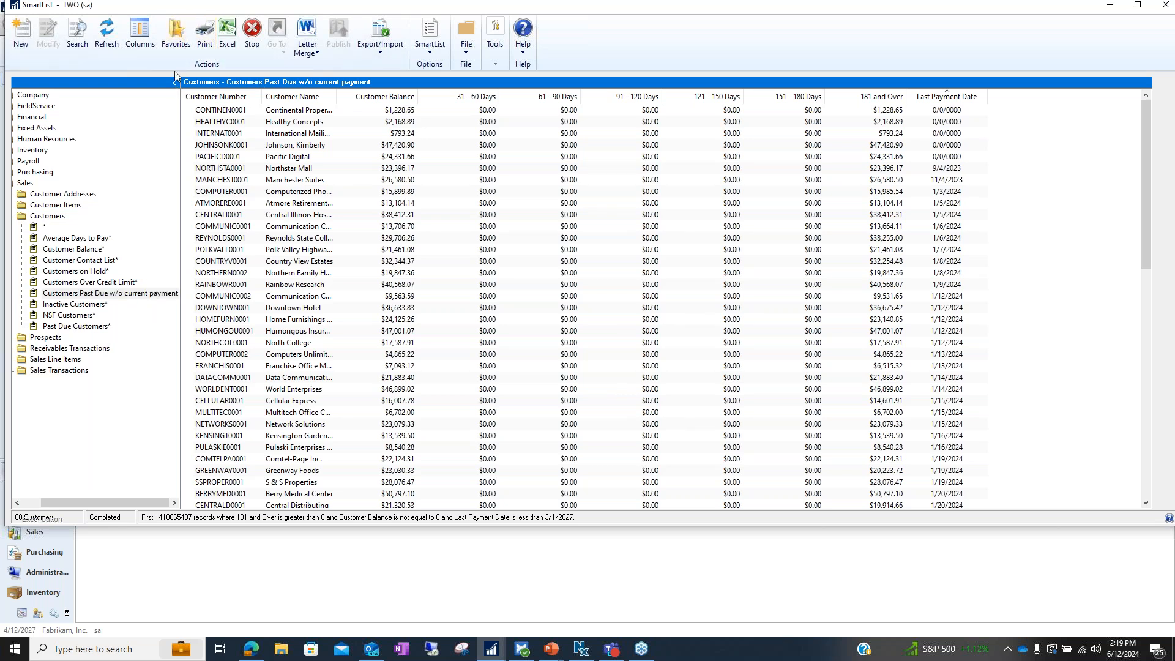
pyautogui.click(174, 80)
pyautogui.click(174, 37)
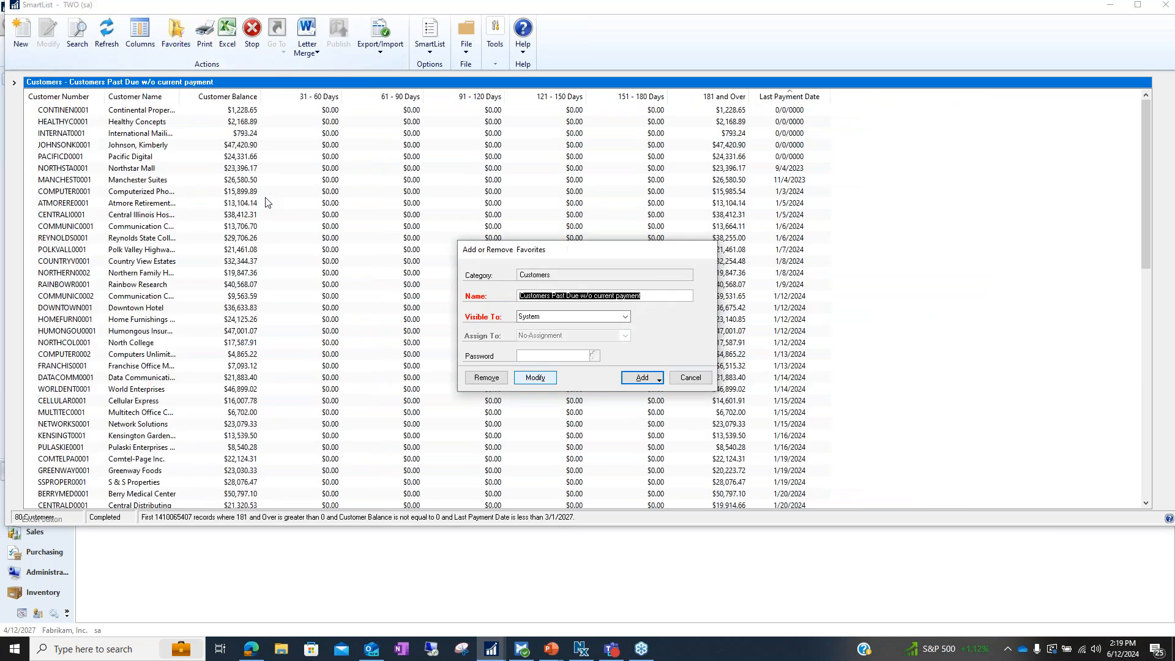
pyautogui.click(490, 378)
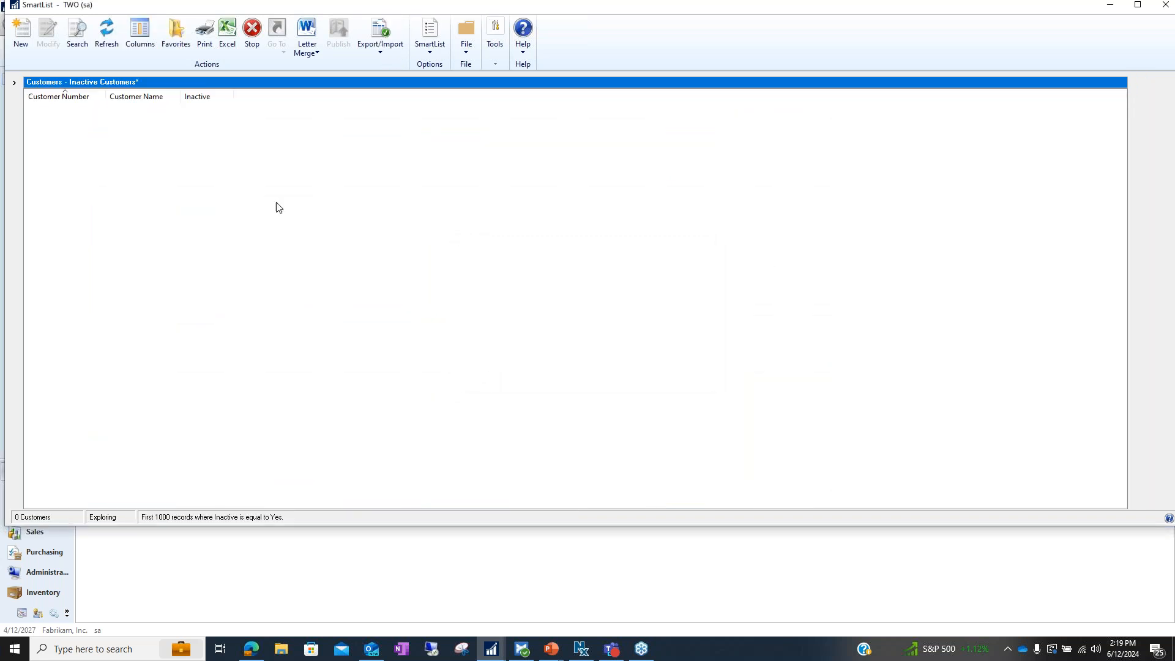
pyautogui.click(15, 85)
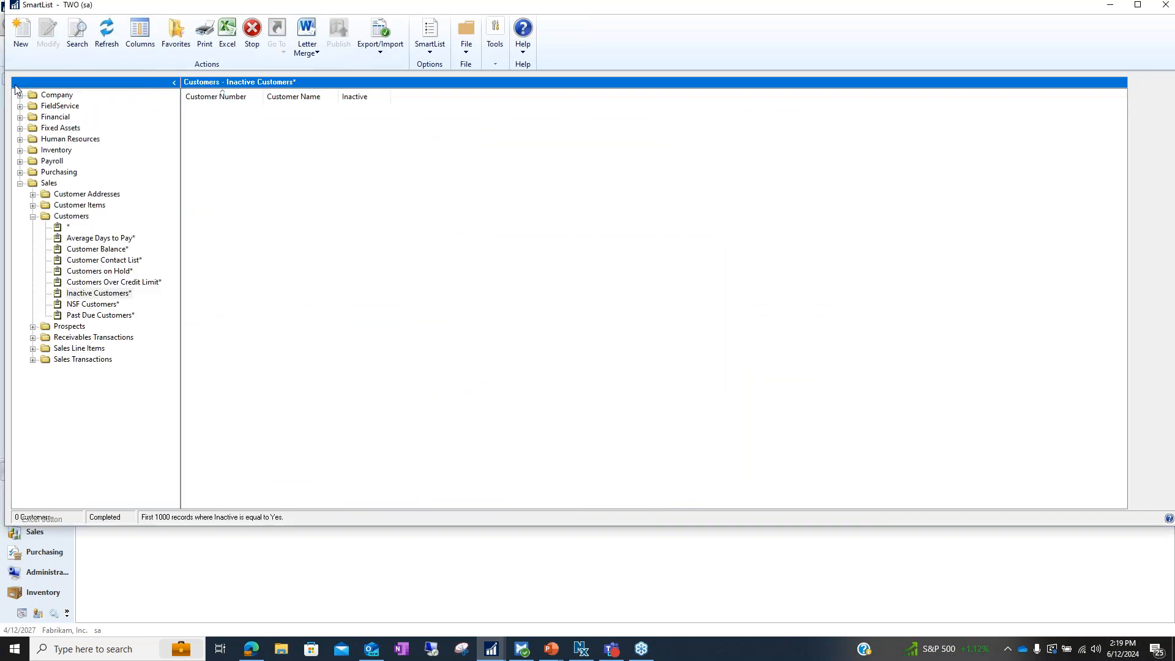